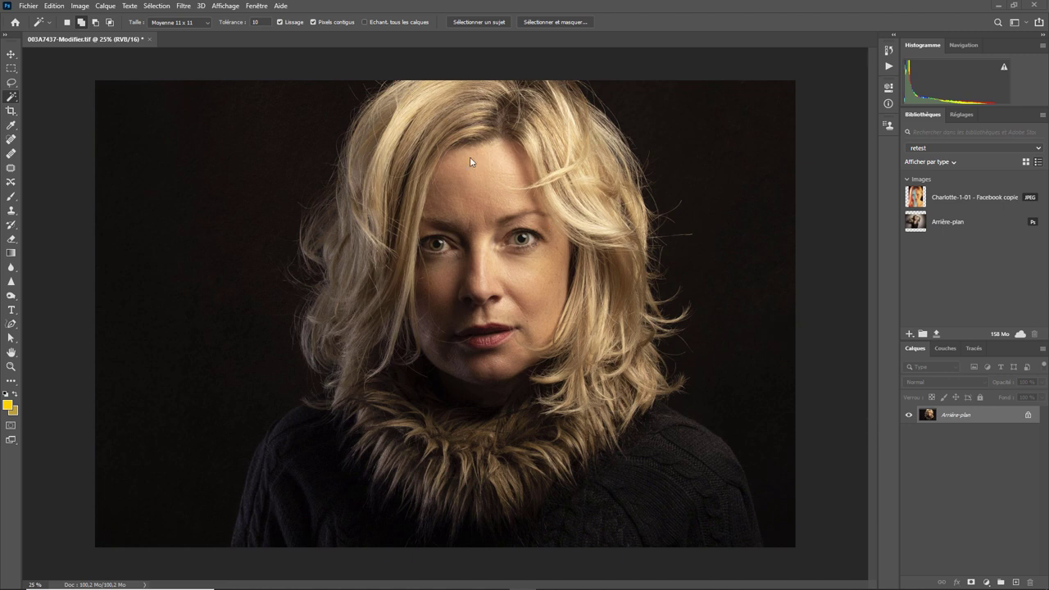
Show the Fenêtre > Espace de travail submenu with its workspace options, including creating a new one
{"action": "left_click", "coordinate": [254, 7]}
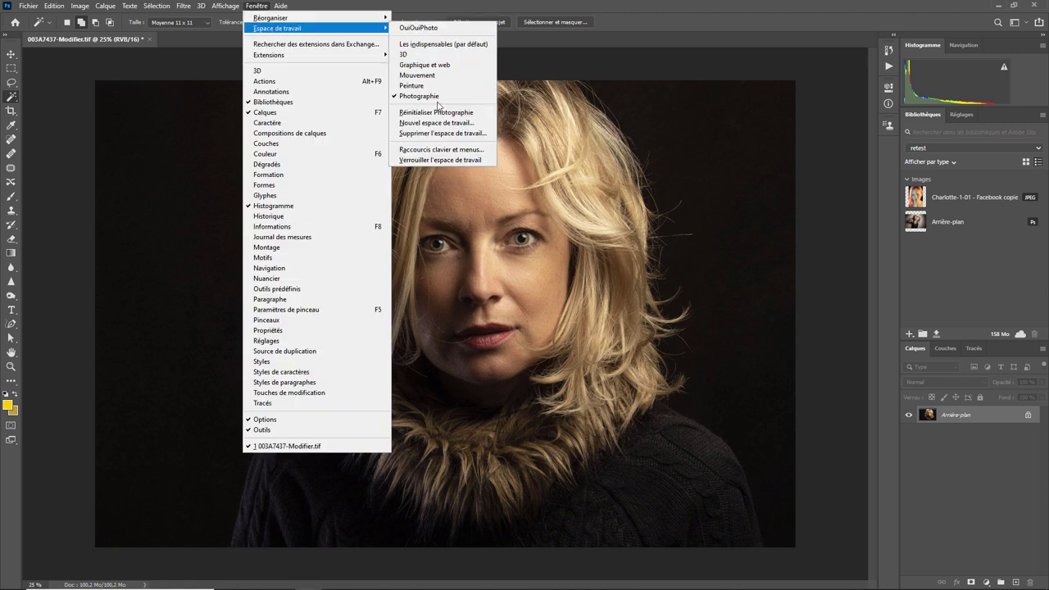
Save a new workspace named Formation with Raccourcis clavier, Menus and Barre d'outils included
{"action": "mouse_move", "coordinate": [277, 28]}
{"action": "left_click", "coordinate": [436, 123]}
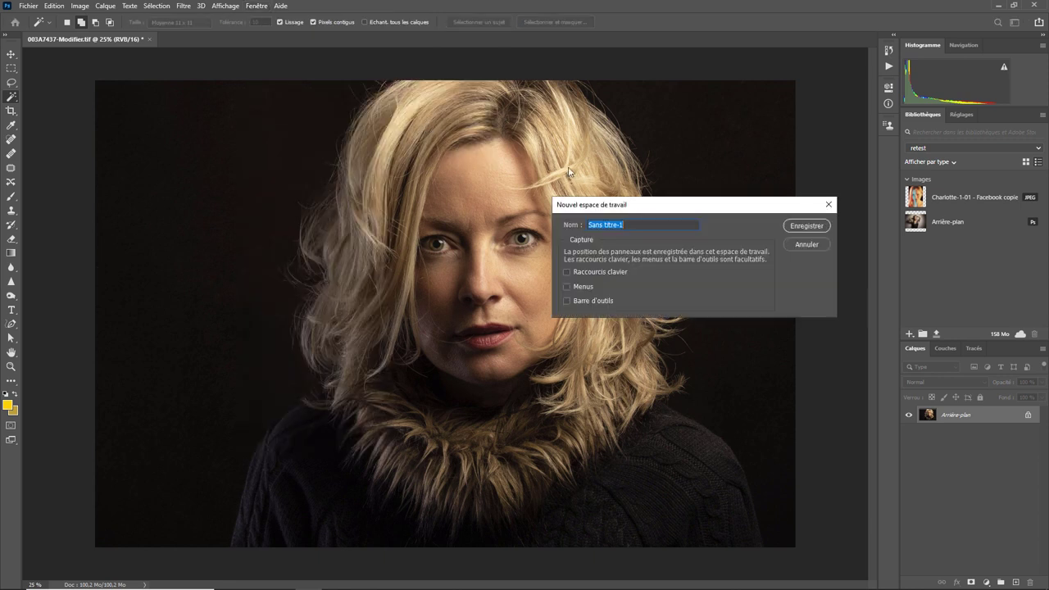
{"action": "type", "text": "F"}
{"action": "type", "text": "ormation"}
{"action": "left_click", "coordinate": [566, 272]}
{"action": "left_click", "coordinate": [566, 301]}
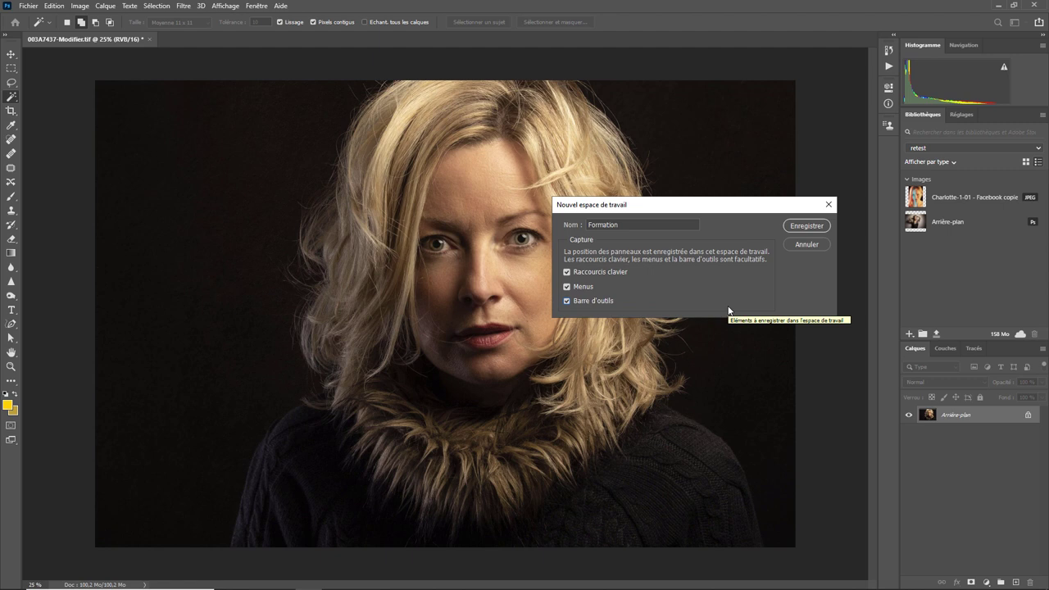
{"action": "left_click", "coordinate": [808, 229]}
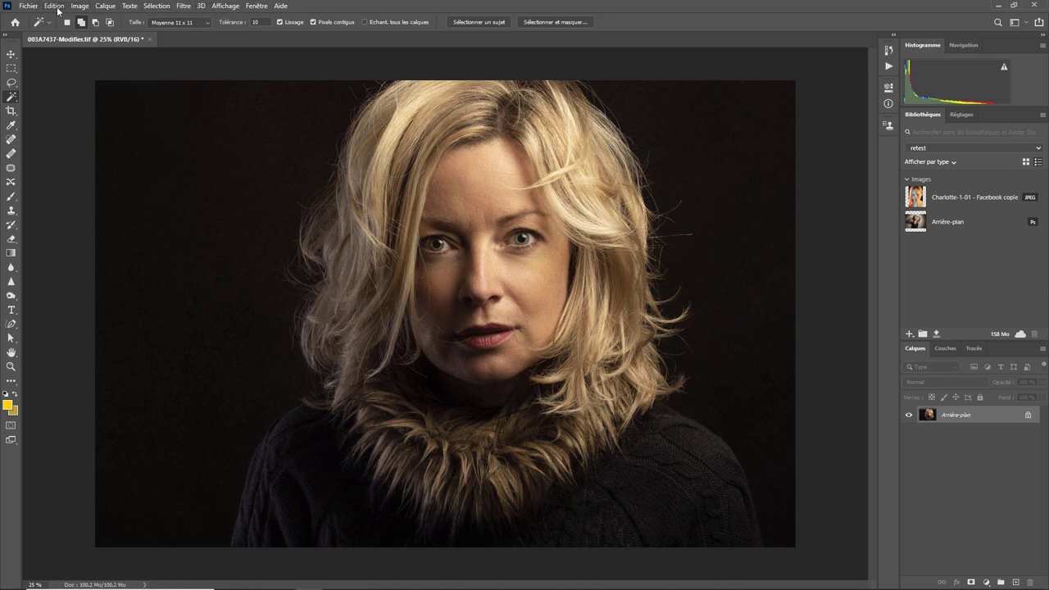
Glance at the Fichier menu, then bring up the Raccourcis clavier et menus dialog on its Menus tab
{"action": "left_click", "coordinate": [29, 6]}
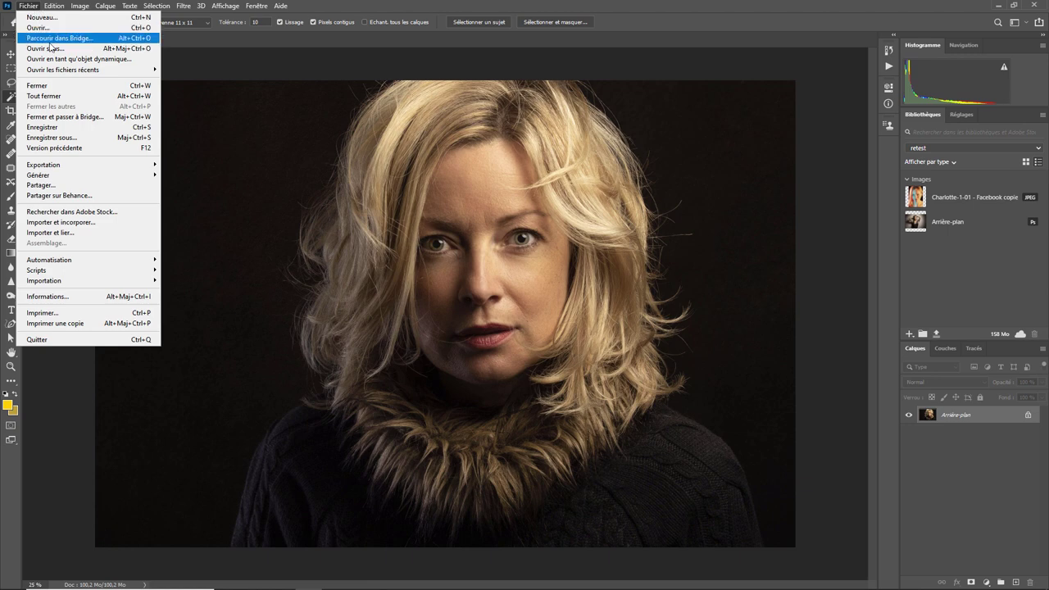
{"action": "left_click", "coordinate": [222, 70]}
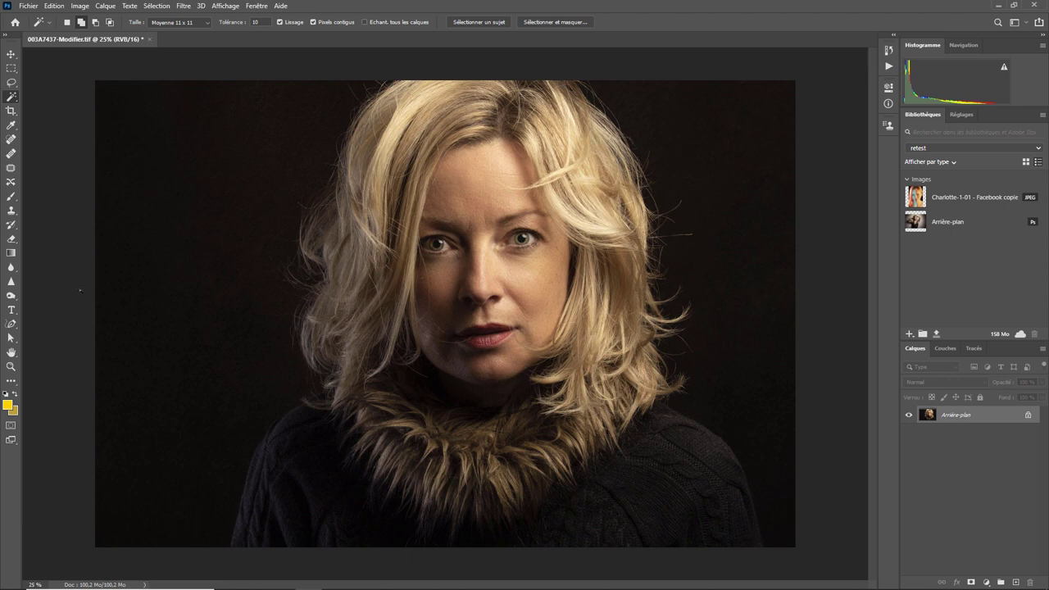
{"action": "left_click", "coordinate": [53, 6]}
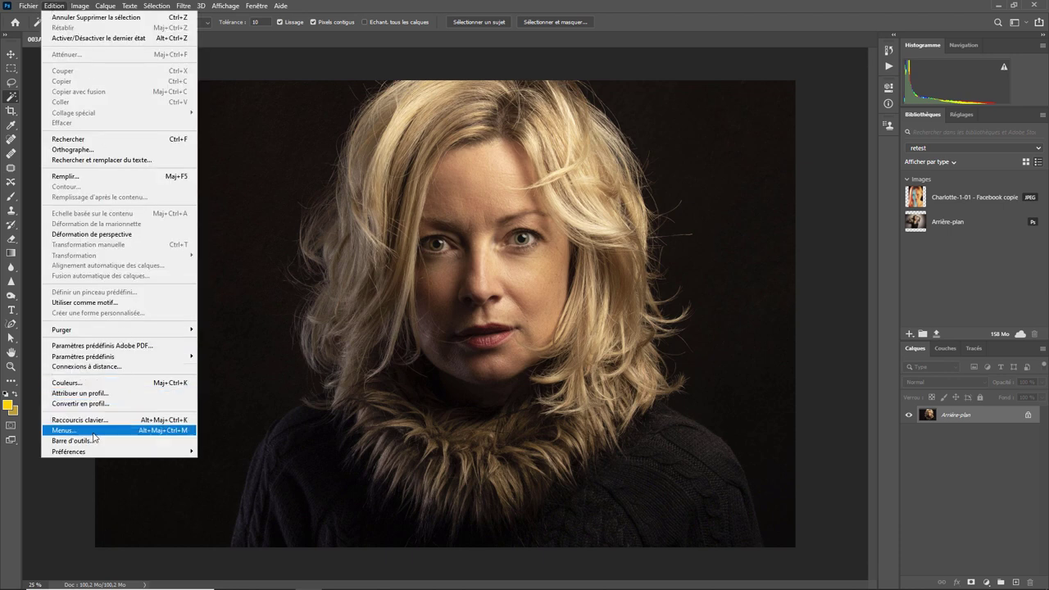
{"action": "left_click", "coordinate": [64, 430]}
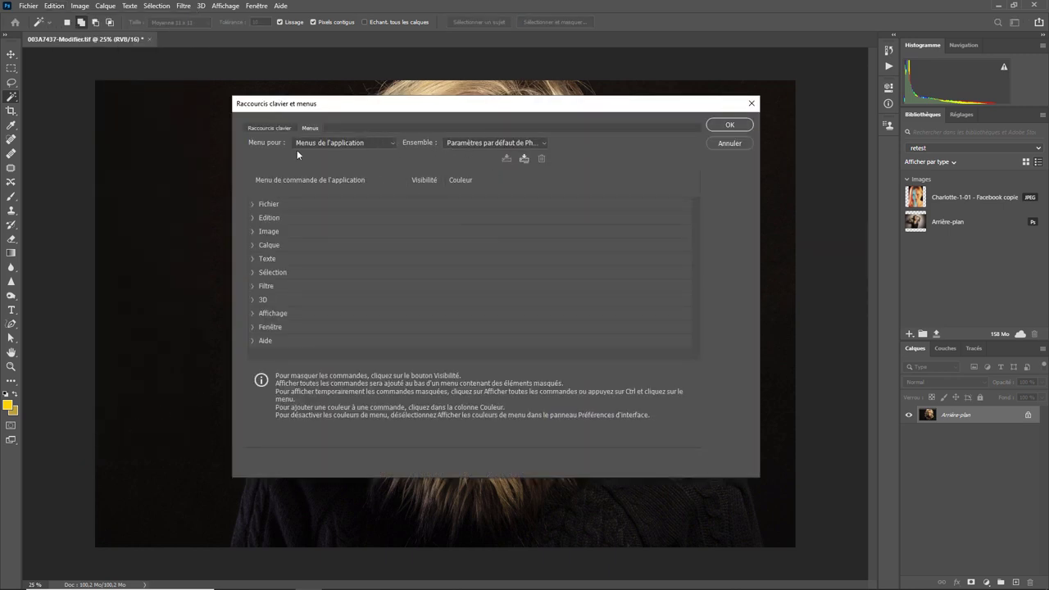
Switch the menu list back to Menus de l'application and expand Fichier
{"action": "left_click", "coordinate": [390, 145]}
{"action": "left_click", "coordinate": [360, 161]}
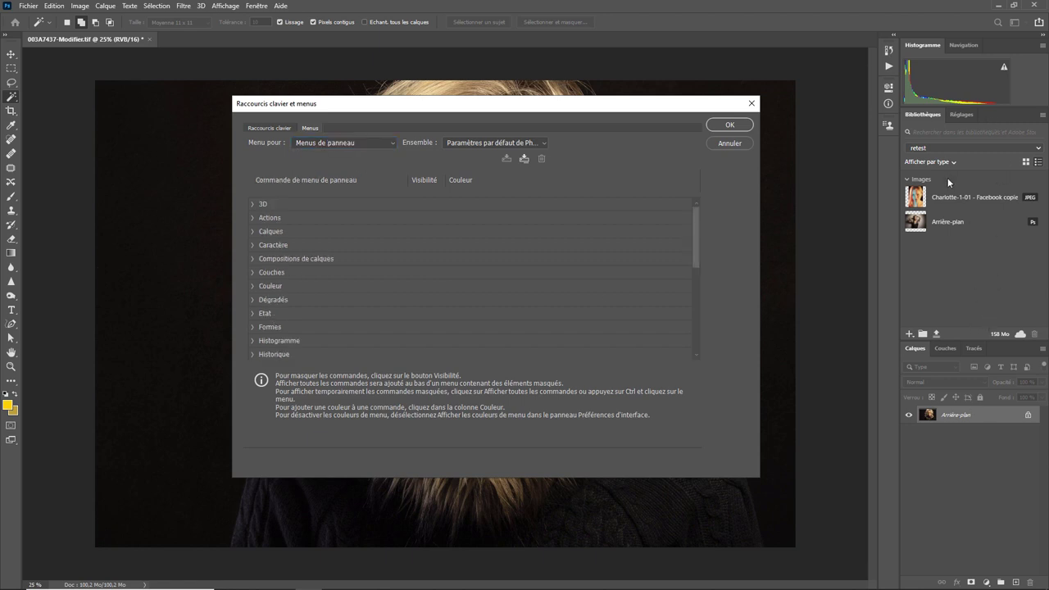
{"action": "left_click", "coordinate": [392, 144]}
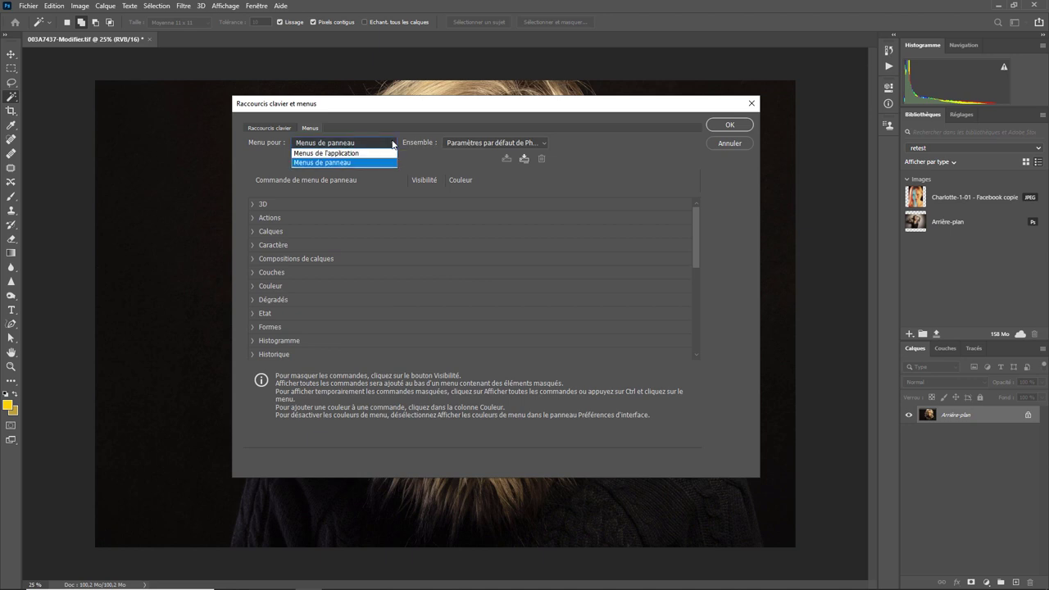
{"action": "left_click", "coordinate": [366, 150]}
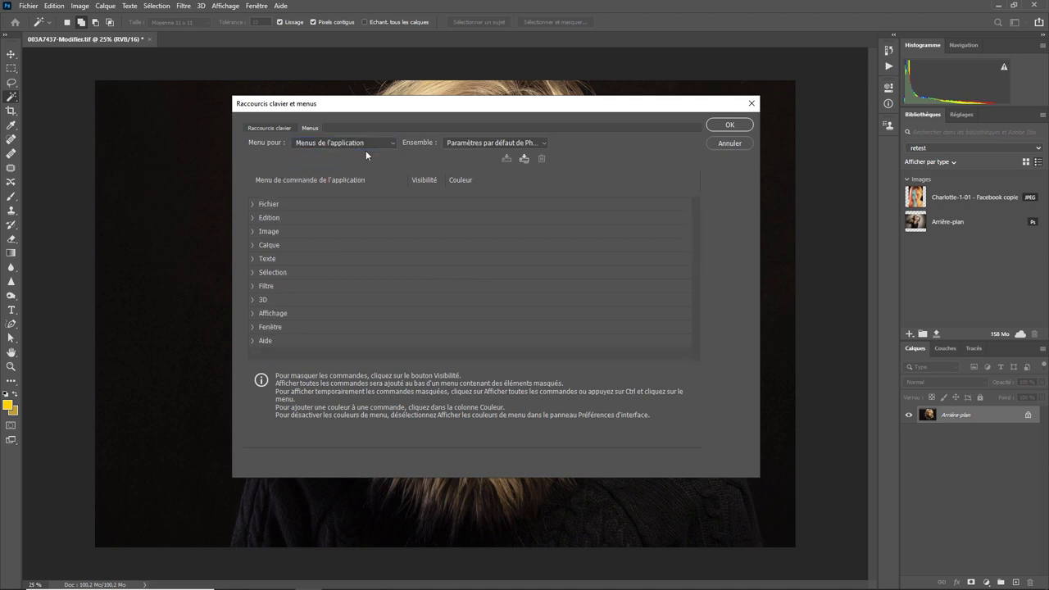
{"action": "left_click", "coordinate": [253, 205]}
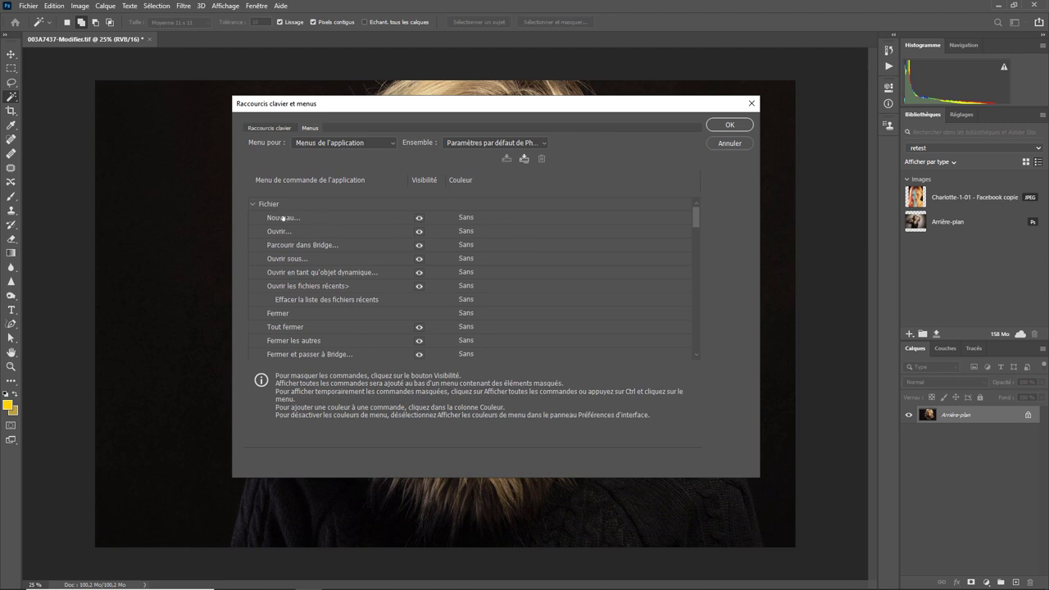
Hide Parcourir dans Bridge, Ouvrir sous, Ouvrir en tant qu'objet dynamique, Fermer les autres and Fermer et passer à Bridge
{"action": "left_click", "coordinate": [419, 246]}
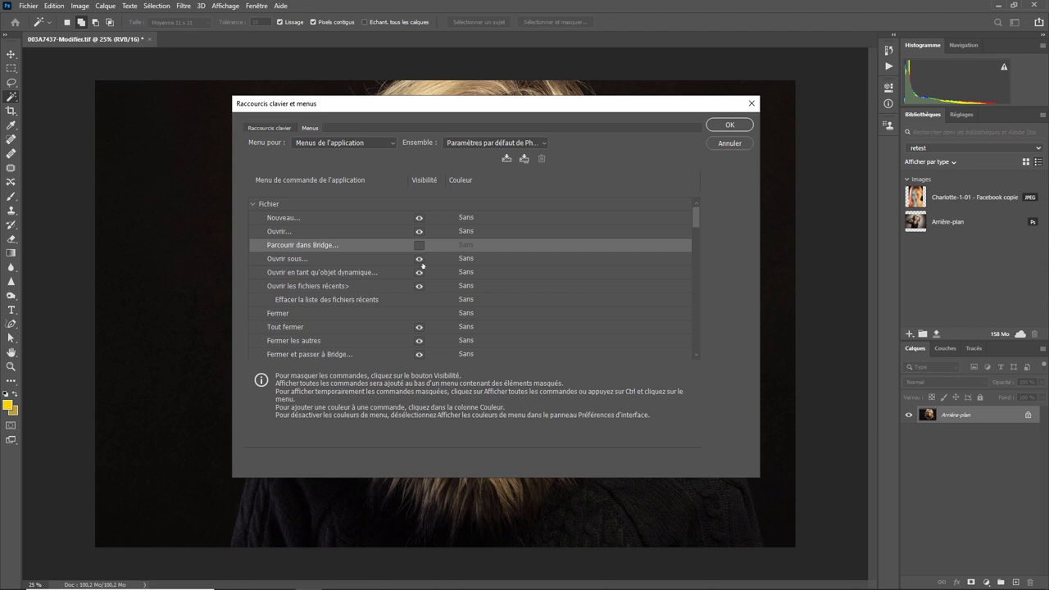
{"action": "left_click", "coordinate": [419, 260]}
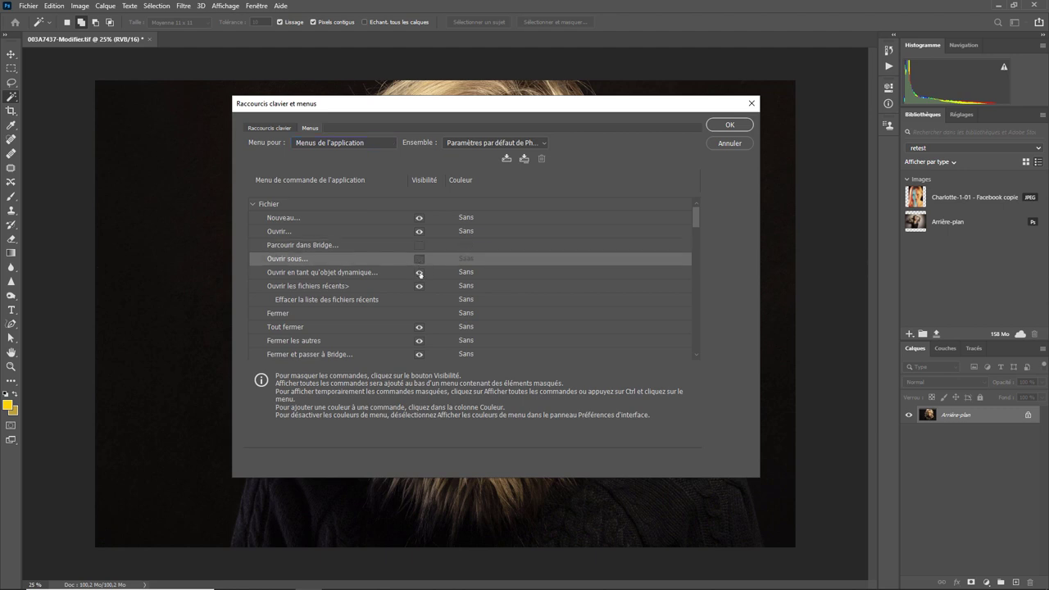
{"action": "left_click", "coordinate": [420, 274]}
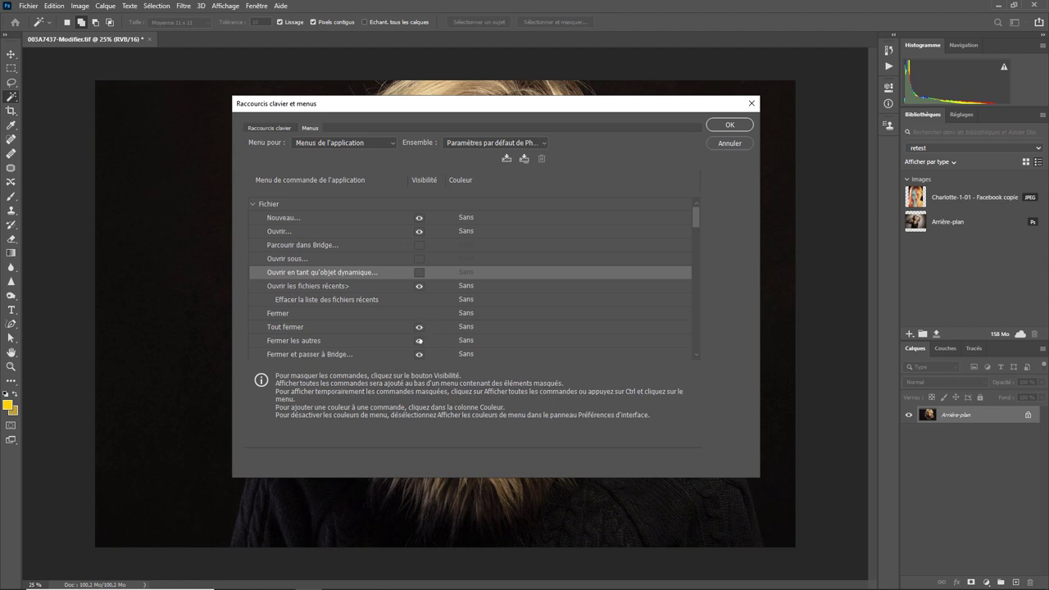
{"action": "left_click", "coordinate": [420, 341]}
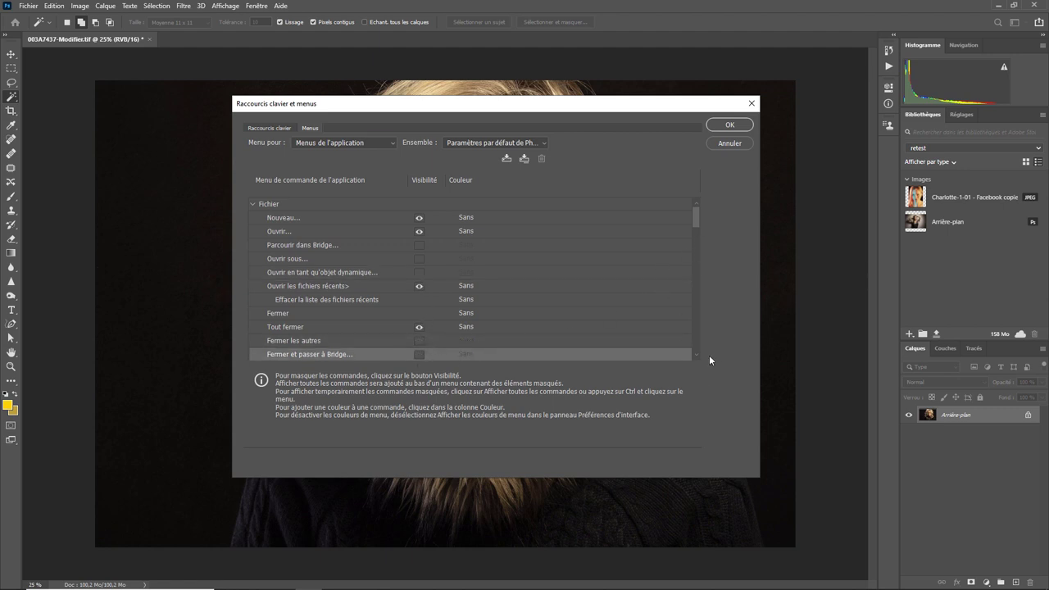
{"action": "left_click", "coordinate": [696, 356]}
{"action": "left_click", "coordinate": [696, 356]}
{"action": "left_click", "coordinate": [696, 356]}
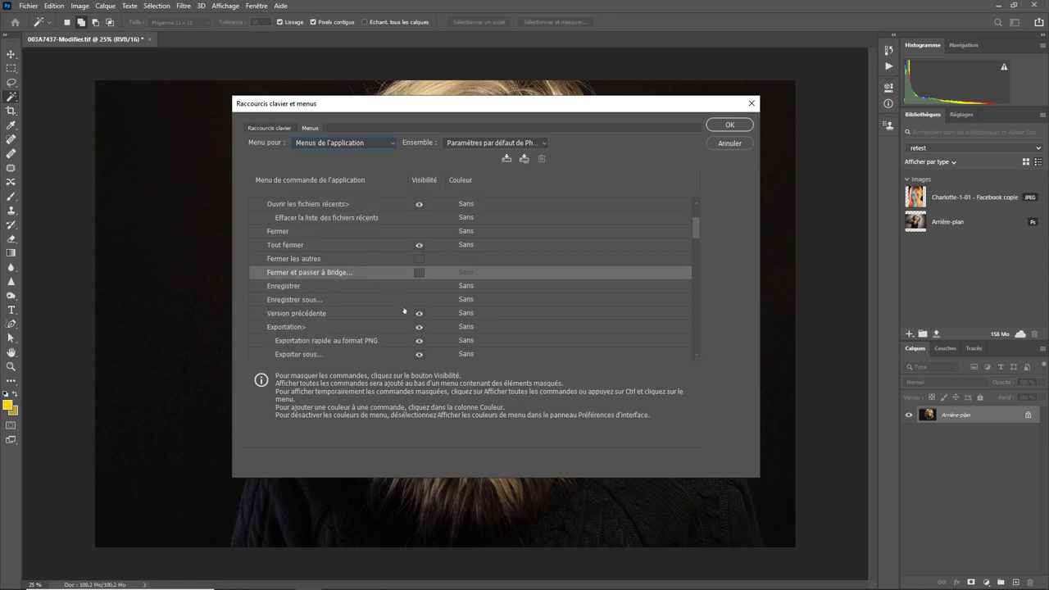
{"action": "left_click", "coordinate": [697, 355]}
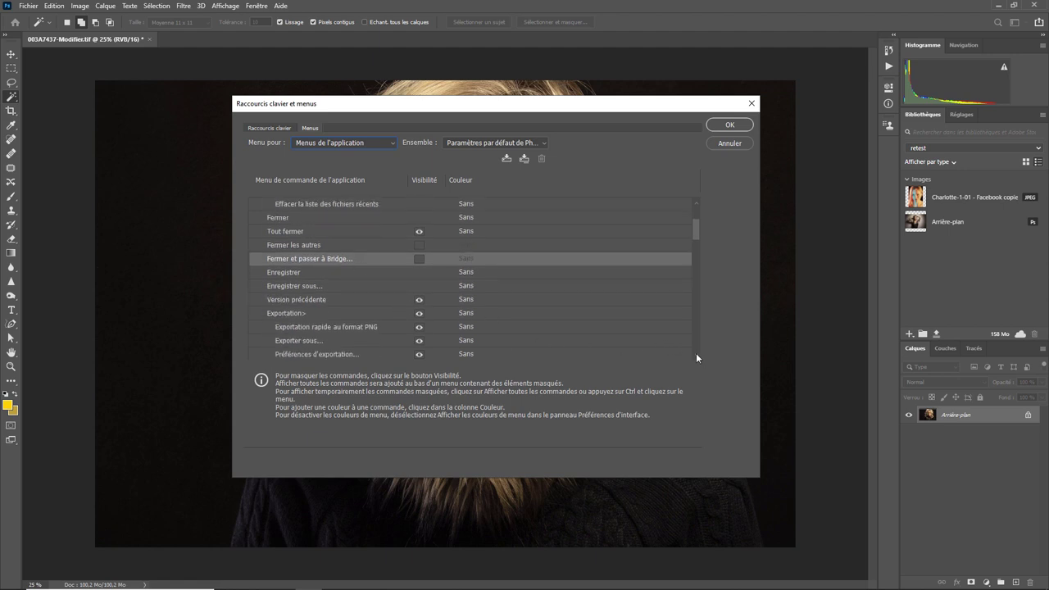
{"action": "left_click", "coordinate": [697, 356]}
{"action": "left_click", "coordinate": [697, 356]}
{"action": "left_click", "coordinate": [697, 356]}
{"action": "left_click", "coordinate": [697, 356]}
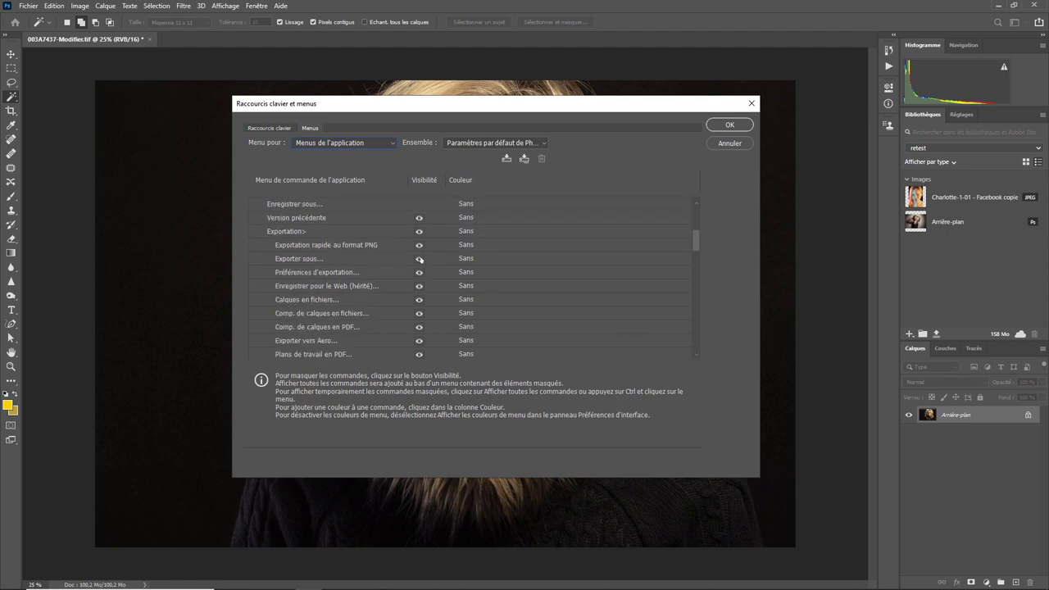
Hide Exporter sous, the layers-to-files export, and the PDF and Aero export commands
{"action": "left_click", "coordinate": [420, 260]}
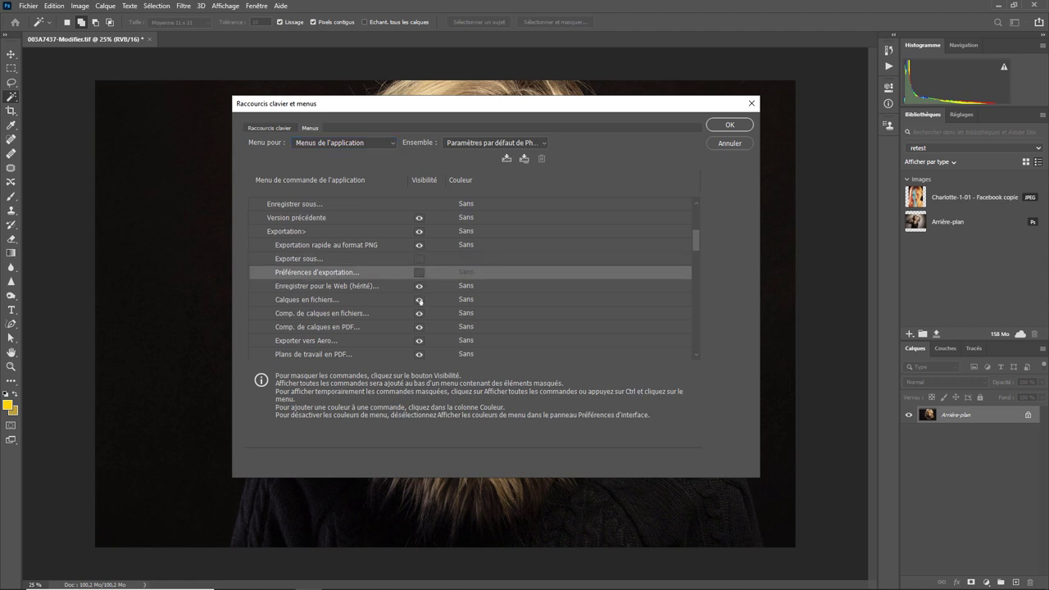
{"action": "left_click", "coordinate": [420, 300]}
{"action": "left_click", "coordinate": [420, 327]}
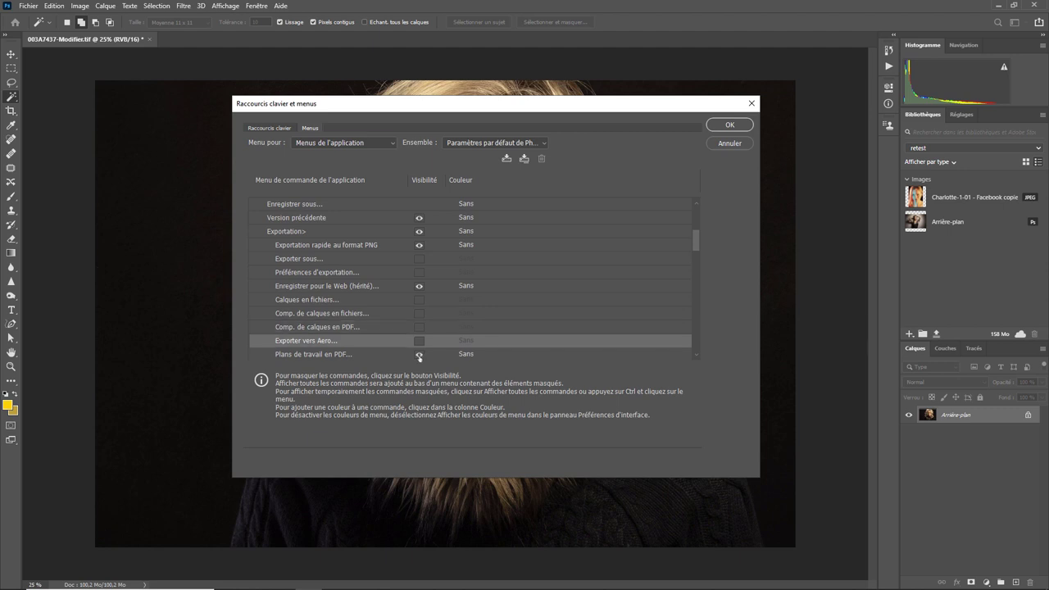
{"action": "left_click", "coordinate": [420, 354]}
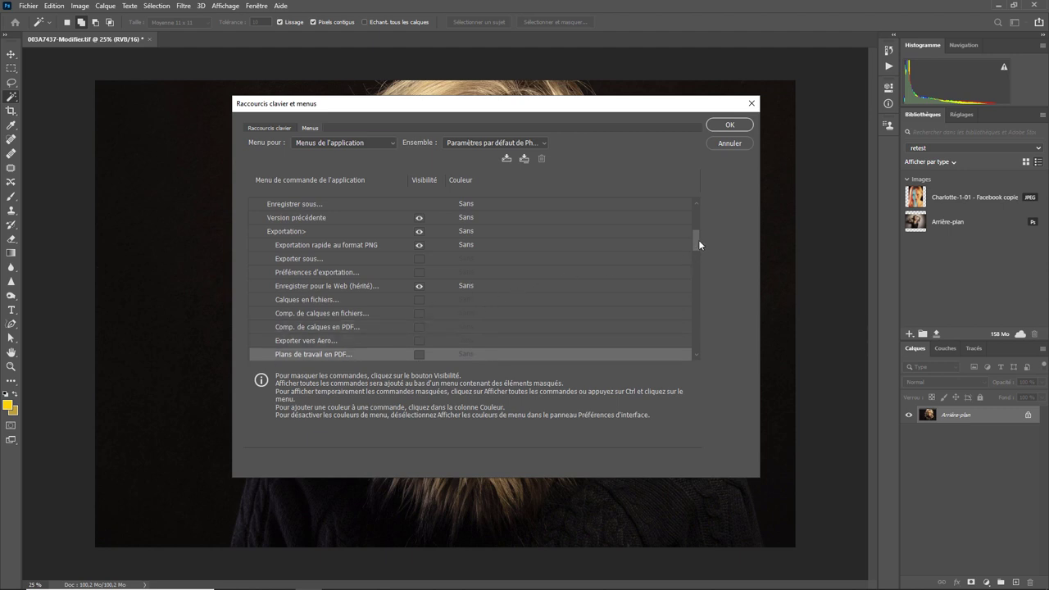
{"action": "left_click_drag", "start_coordinate": [695, 241], "coordinate": [692, 252]}
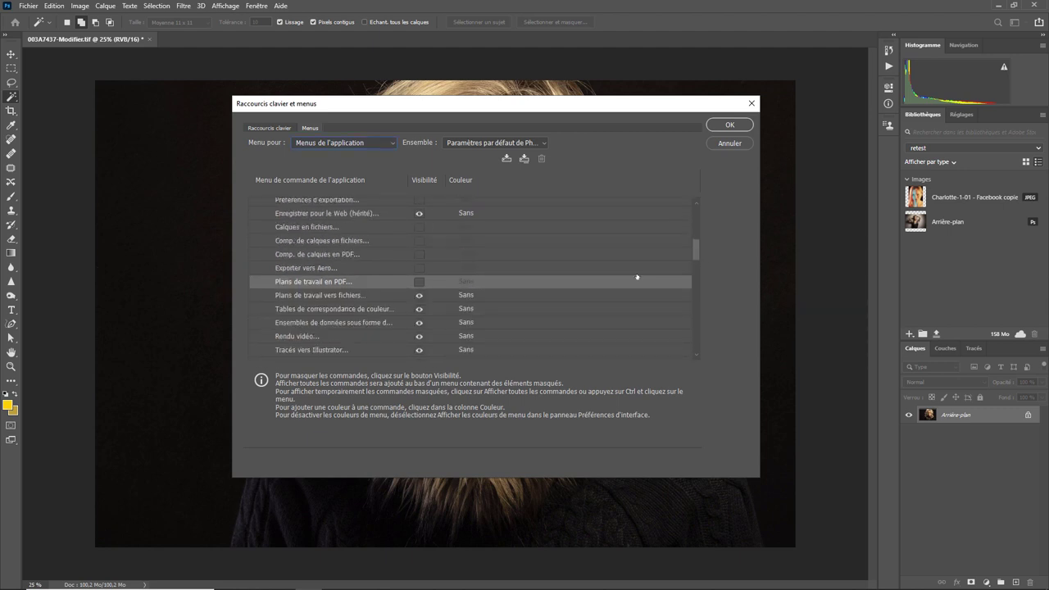
Hide Plans de travail vers fichiers, colour lookup tables, data sets, Rendu vidéo, Tracés vers Illustrator and Zoomify
{"action": "left_click", "coordinate": [420, 295]}
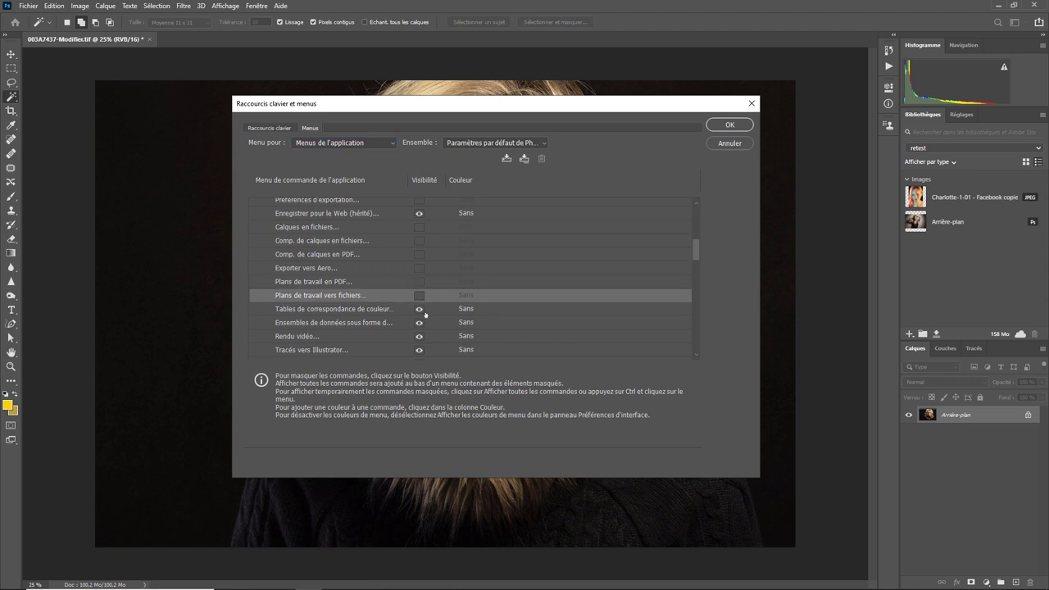
{"action": "left_click", "coordinate": [421, 310]}
{"action": "left_click", "coordinate": [419, 323]}
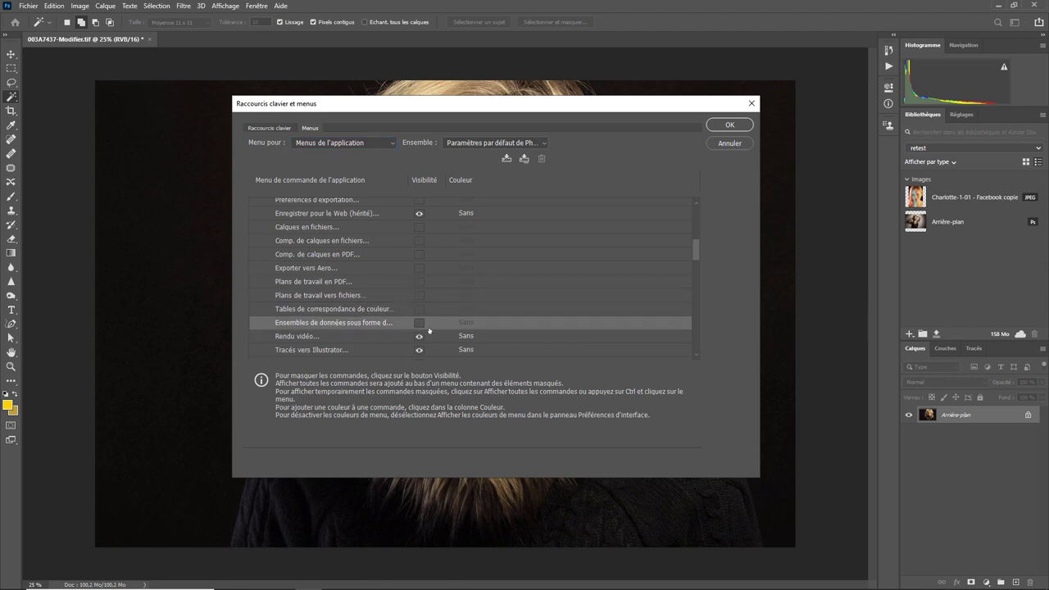
{"action": "left_click", "coordinate": [421, 337]}
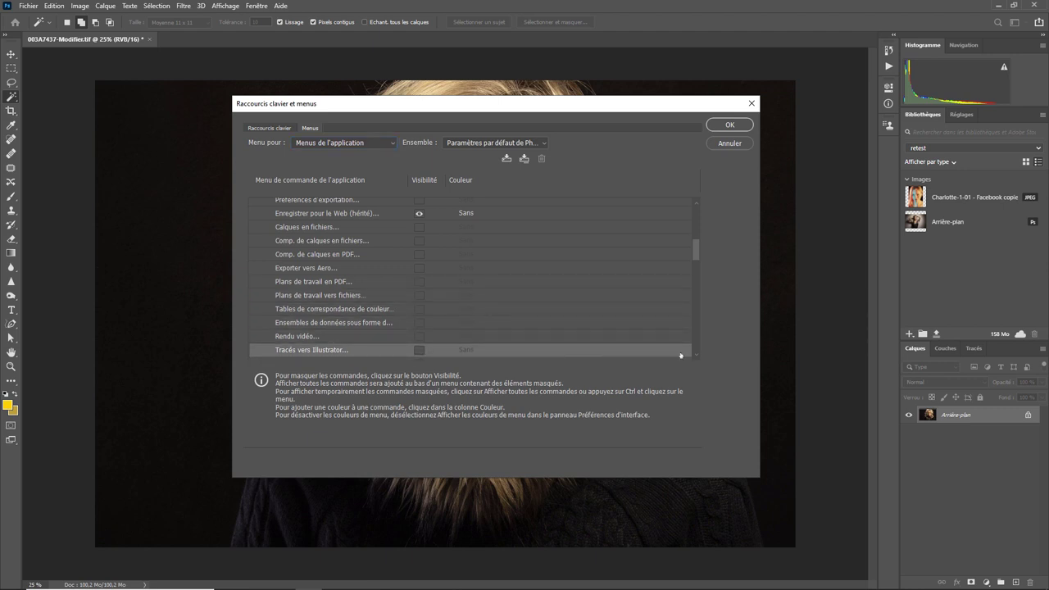
{"action": "scroll", "coordinate": [696, 352], "scroll_direction": "down", "scroll_amount": 2}
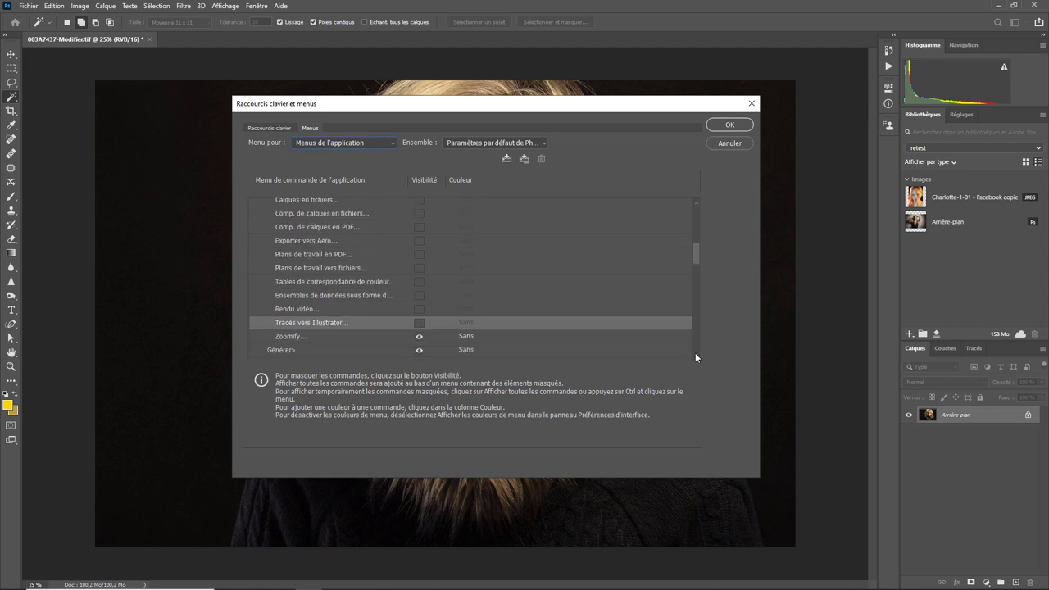
{"action": "left_click", "coordinate": [419, 336]}
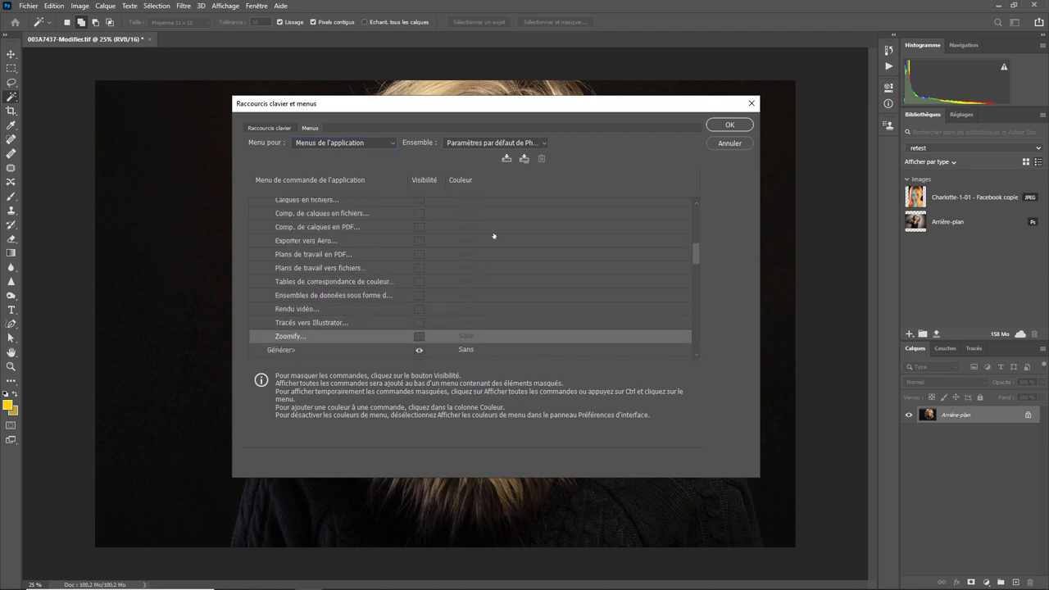
{"action": "left_click_drag", "start_coordinate": [699, 255], "coordinate": [700, 240]}
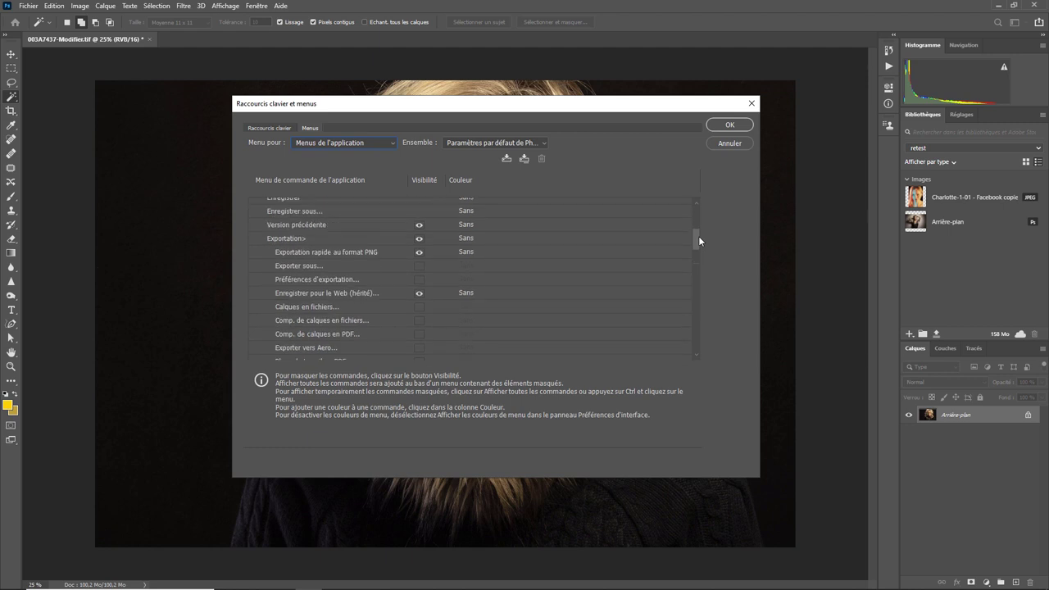
Colour Enregistrer pour le Web (hérité) Vert and apply the menu changes with OK
{"action": "left_click", "coordinate": [466, 294]}
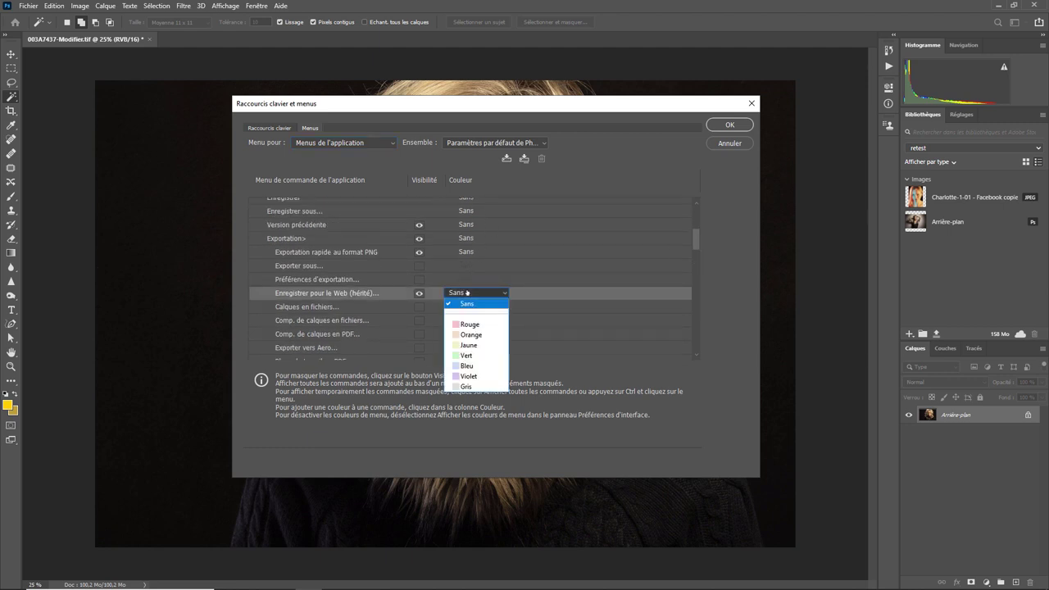
{"action": "left_click", "coordinate": [473, 355]}
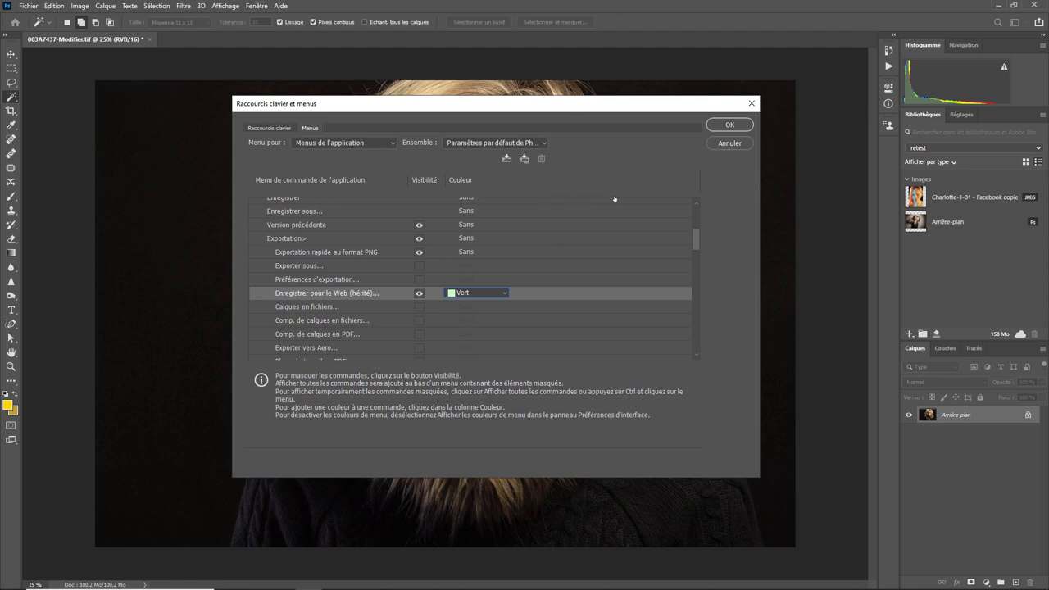
{"action": "left_click", "coordinate": [730, 126]}
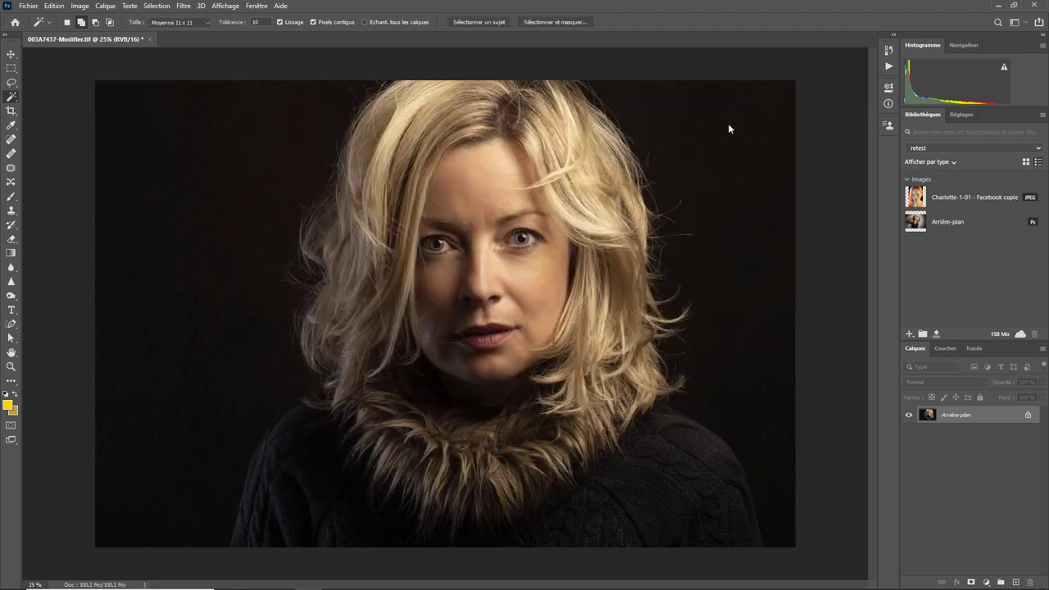
{"action": "left_click", "coordinate": [35, 9]}
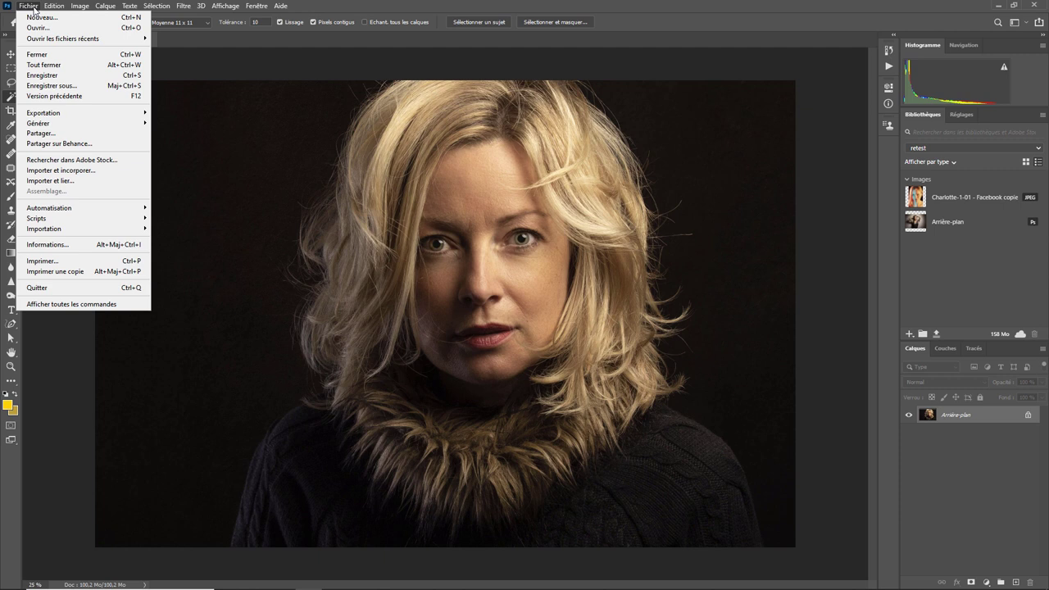
{"action": "mouse_move", "coordinate": [82, 113]}
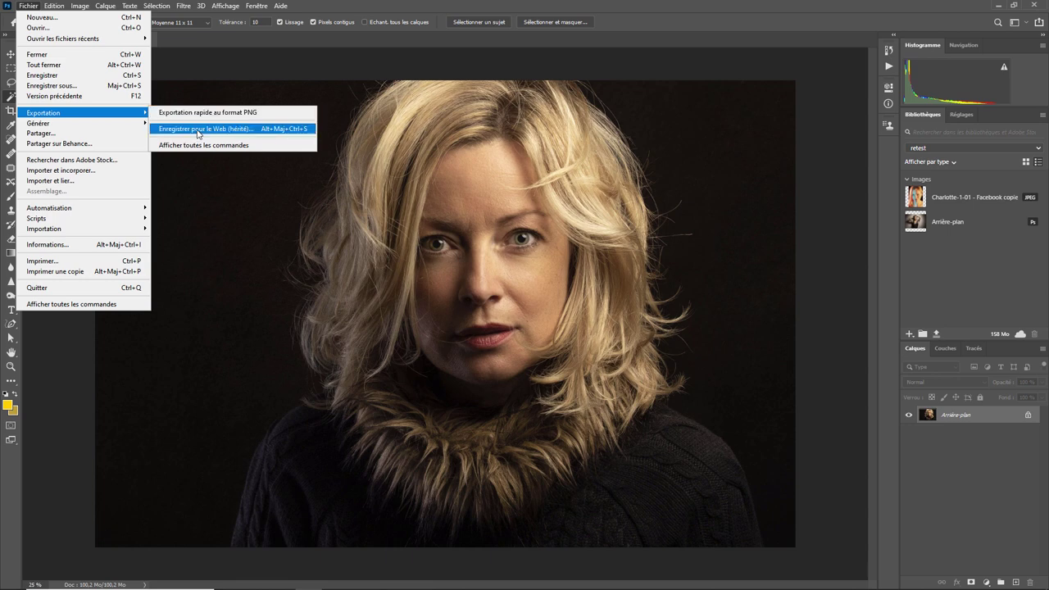
{"action": "left_click", "coordinate": [257, 6]}
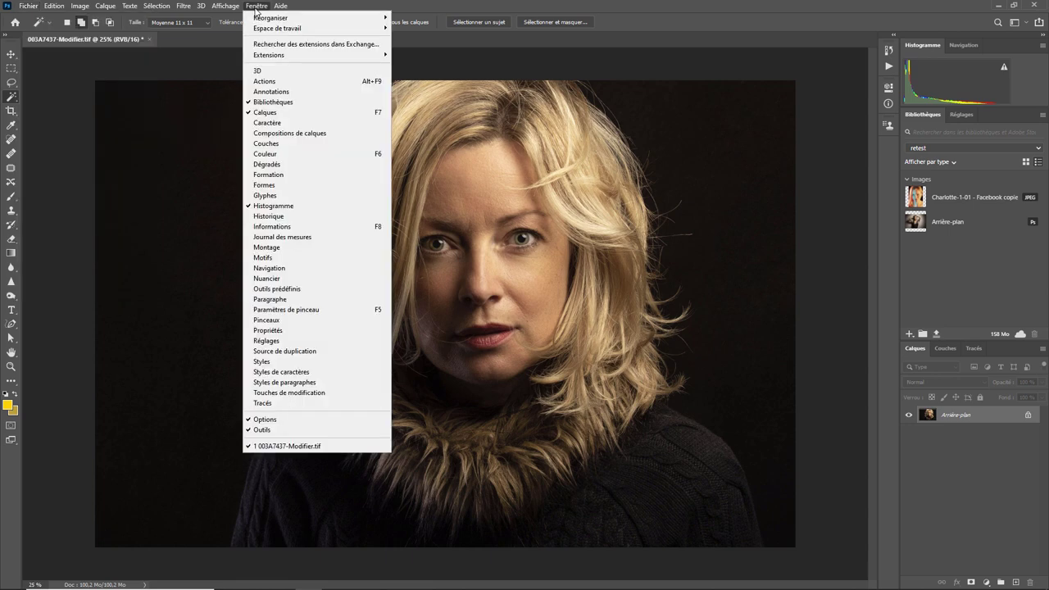
{"action": "mouse_move", "coordinate": [277, 28]}
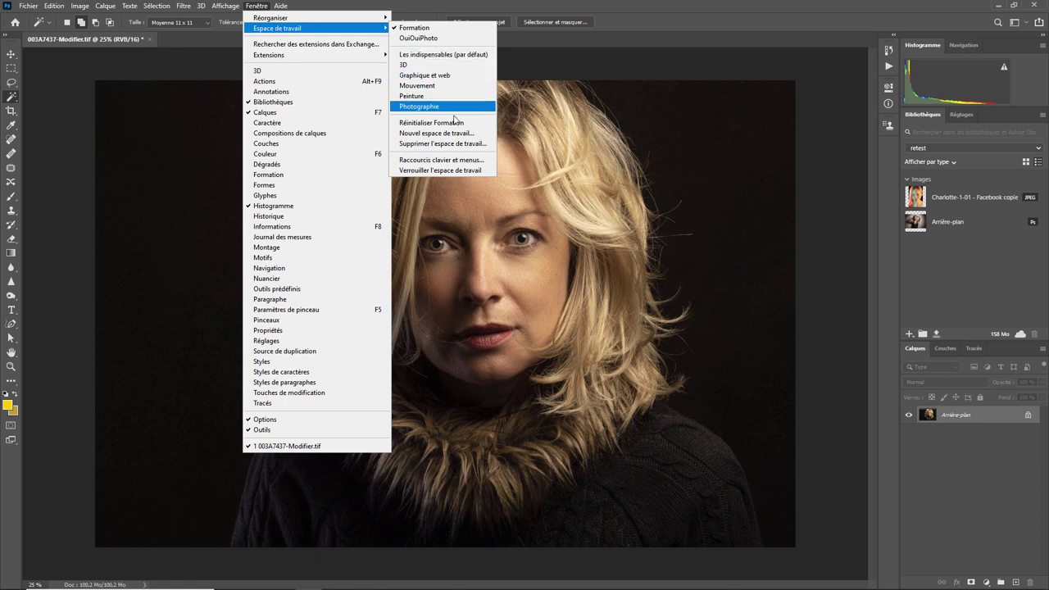
{"action": "left_click", "coordinate": [440, 108]}
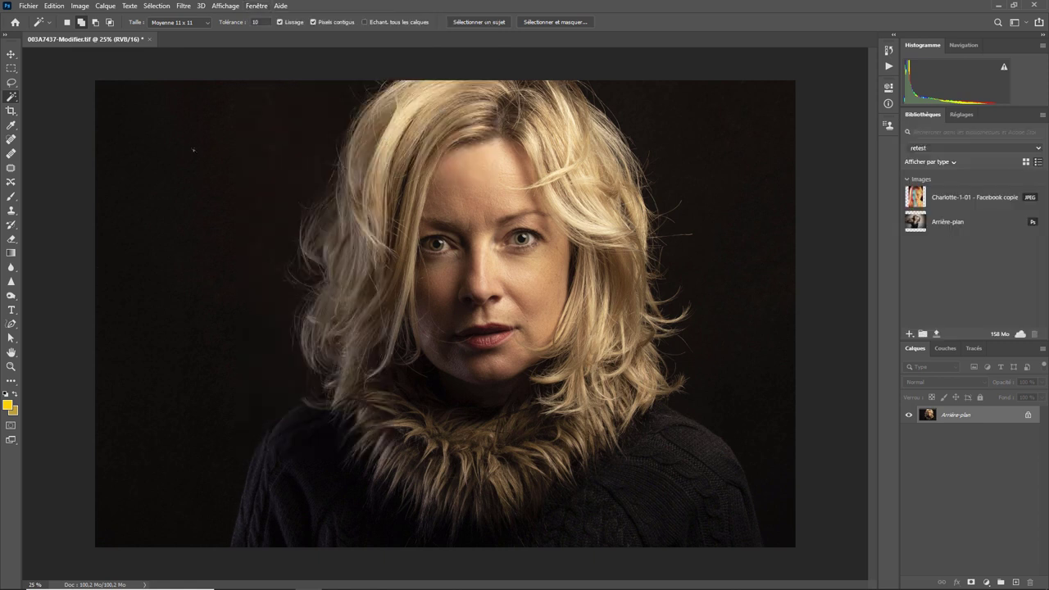
{"action": "left_click", "coordinate": [30, 8]}
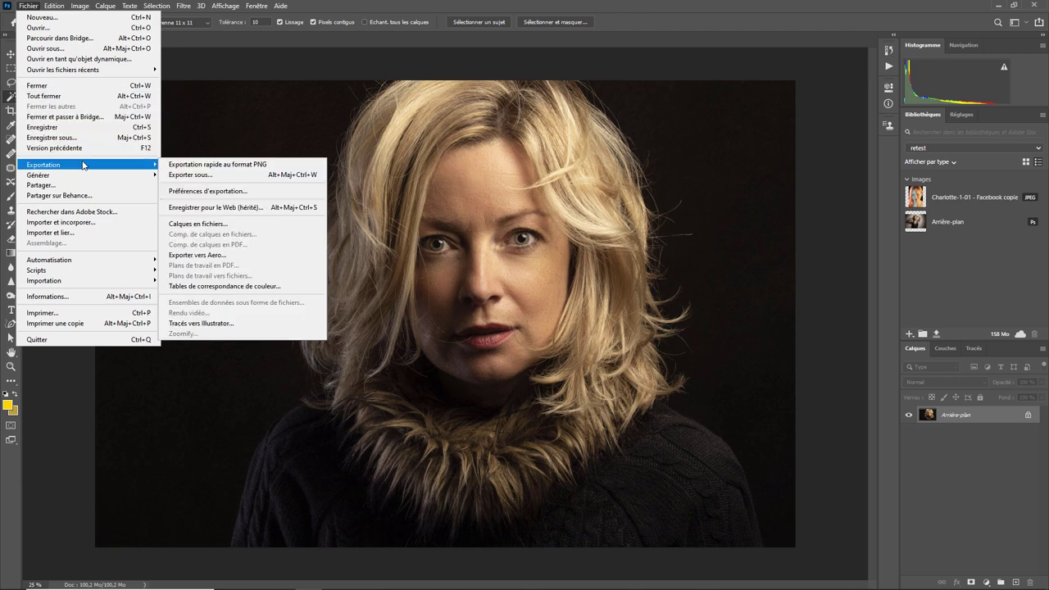
{"action": "mouse_move", "coordinate": [277, 28]}
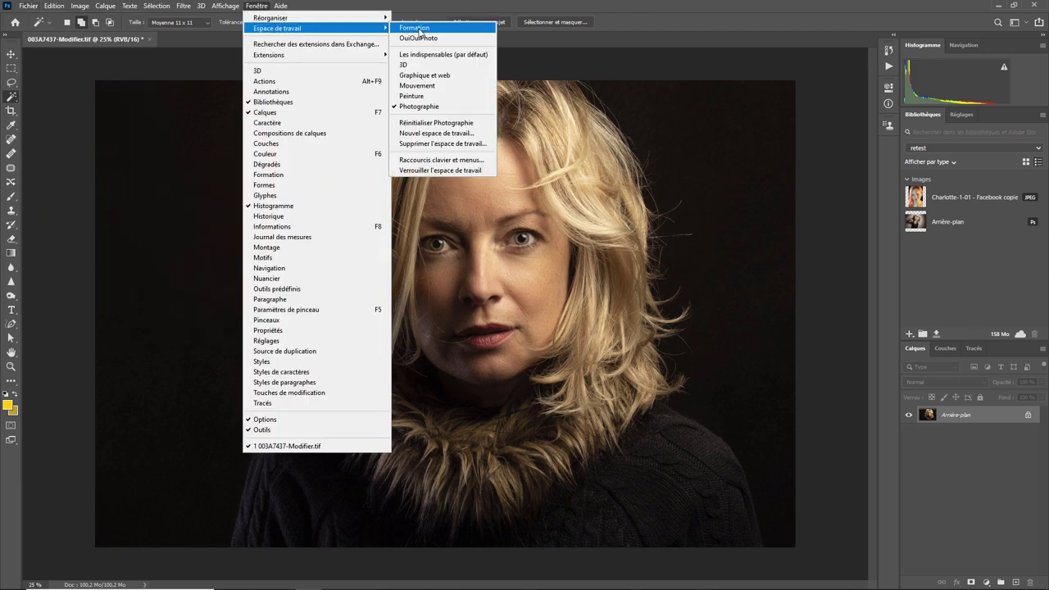
{"action": "left_click", "coordinate": [418, 28]}
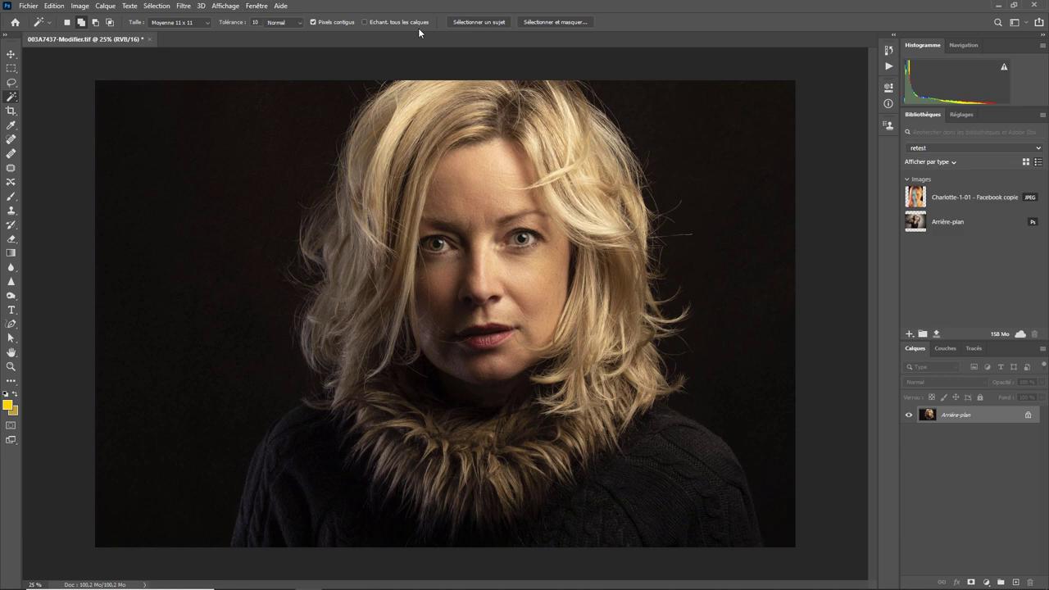
{"action": "left_click", "coordinate": [30, 6]}
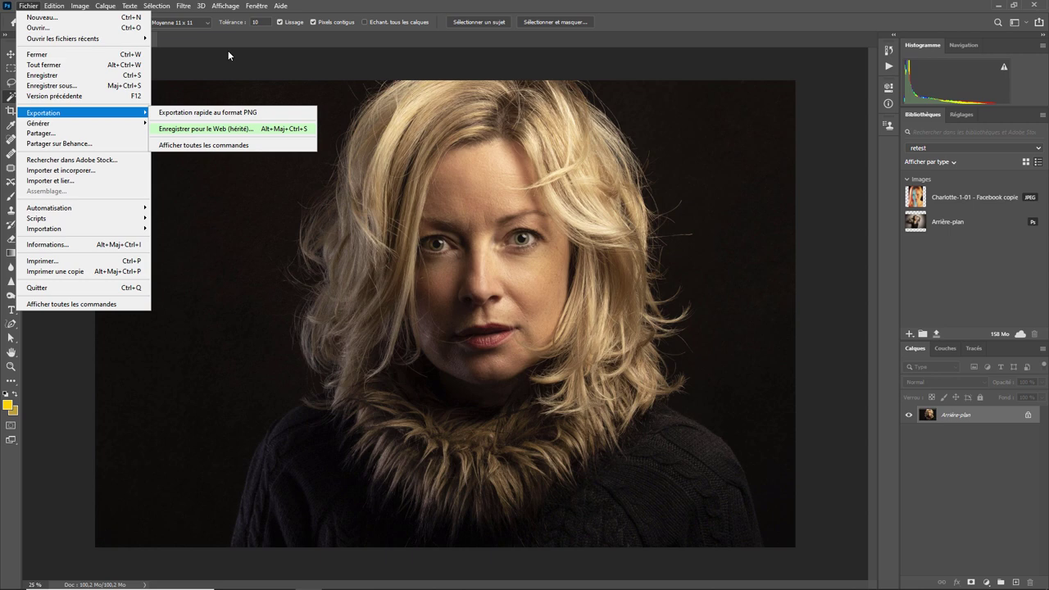
{"action": "left_click", "coordinate": [182, 148]}
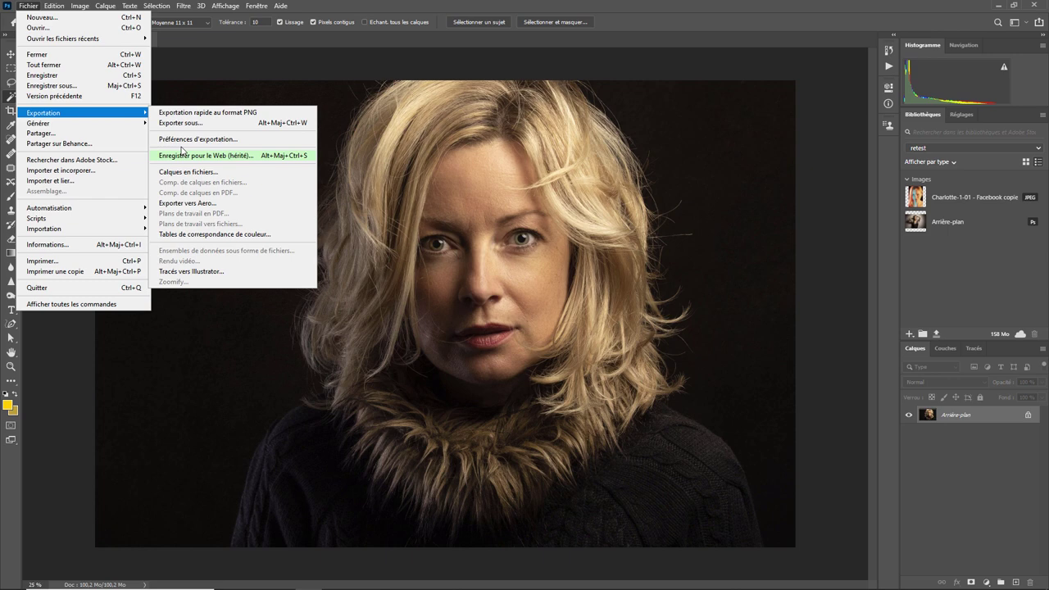
{"action": "left_click", "coordinate": [202, 64]}
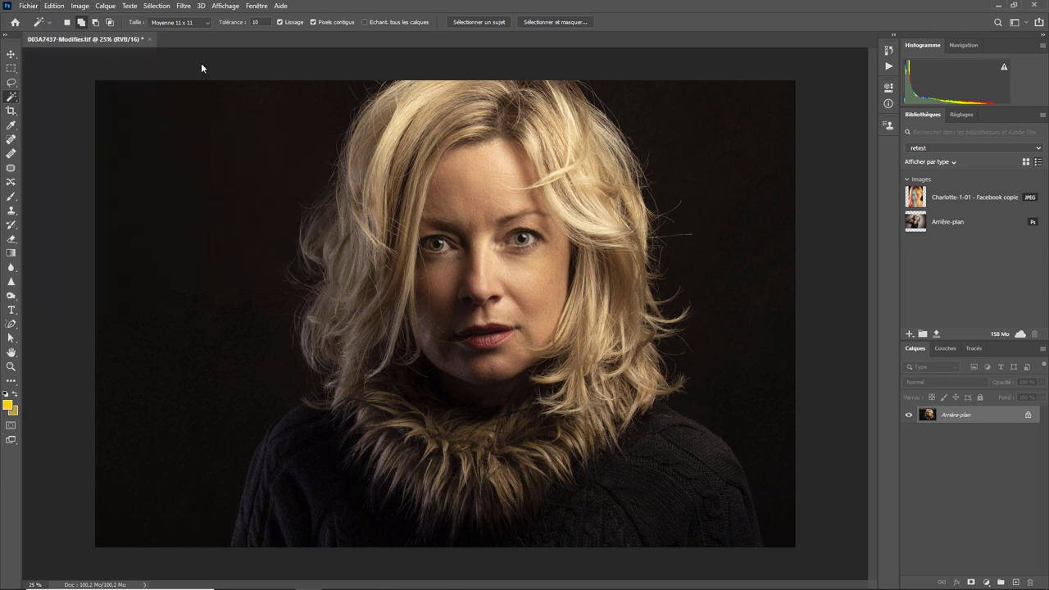
{"action": "left_click", "coordinate": [31, 11]}
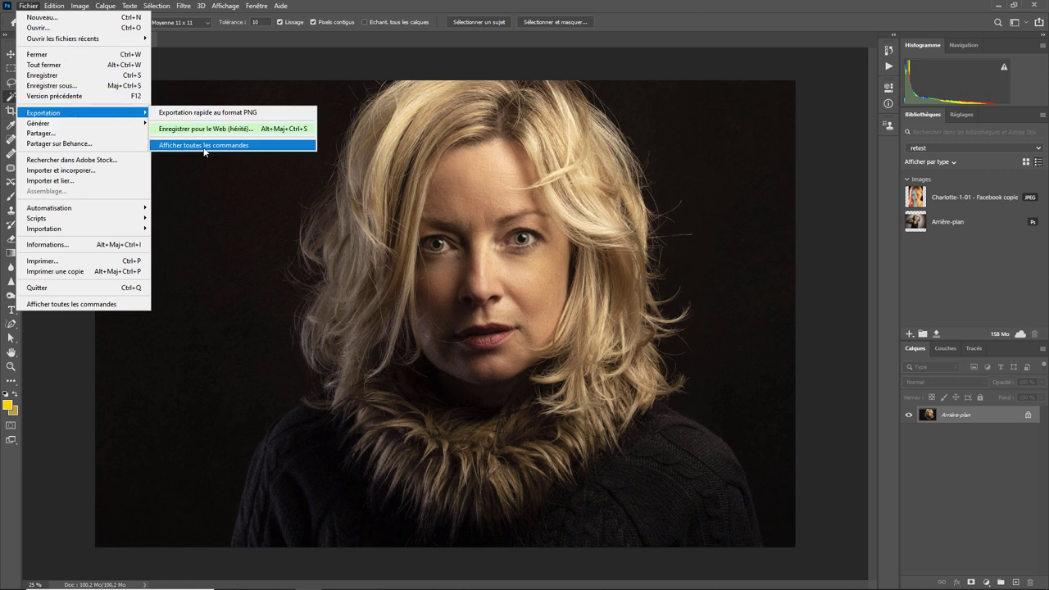
{"action": "left_click", "coordinate": [204, 146]}
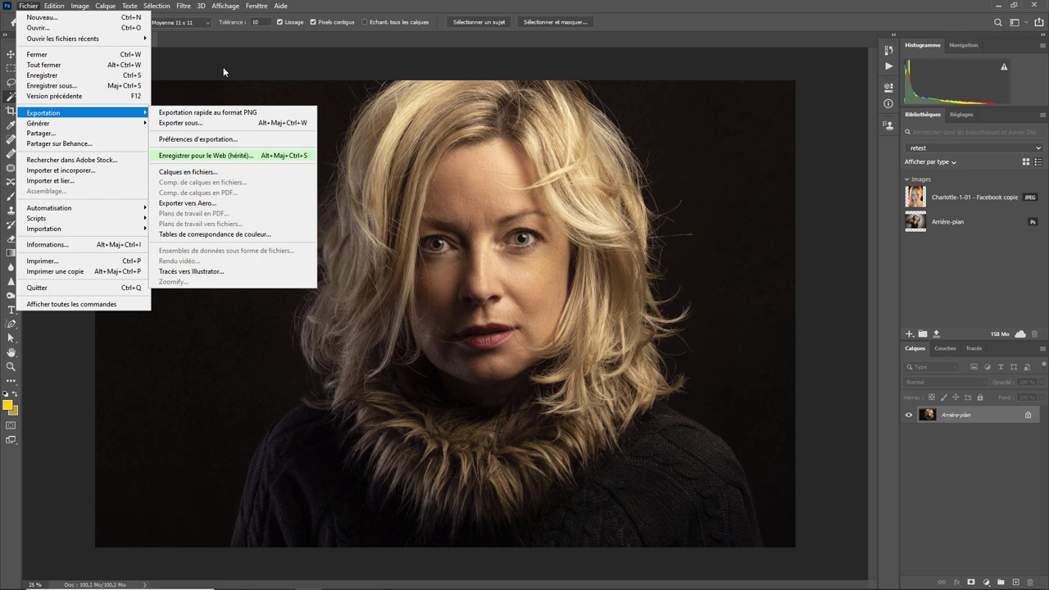
{"action": "left_click", "coordinate": [222, 68]}
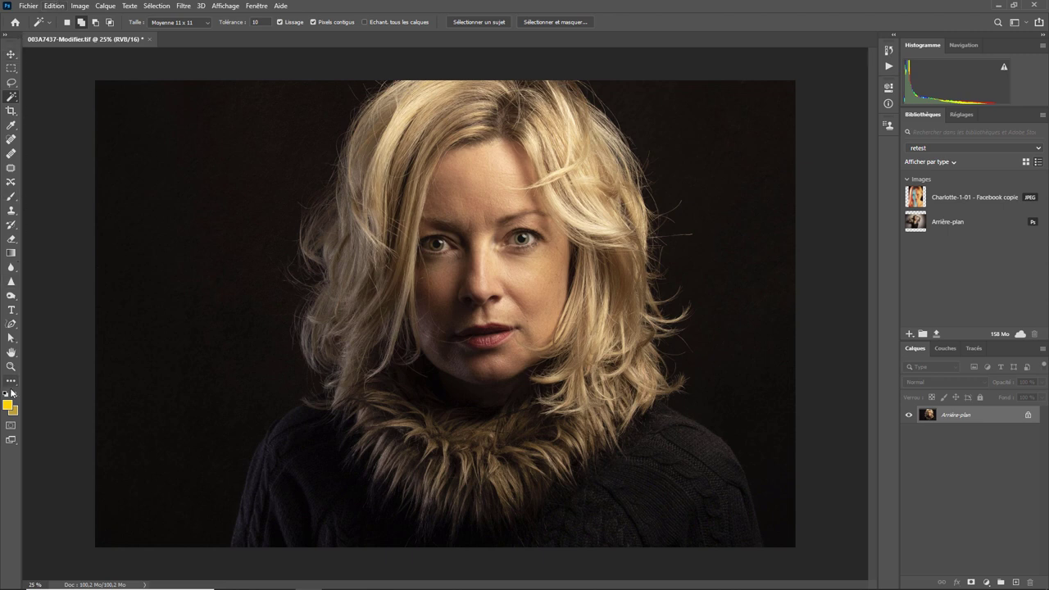
Move the Plan de travail, Recadrage and perspective crop tools into Outils supplémentaires
{"action": "left_click", "coordinate": [53, 7]}
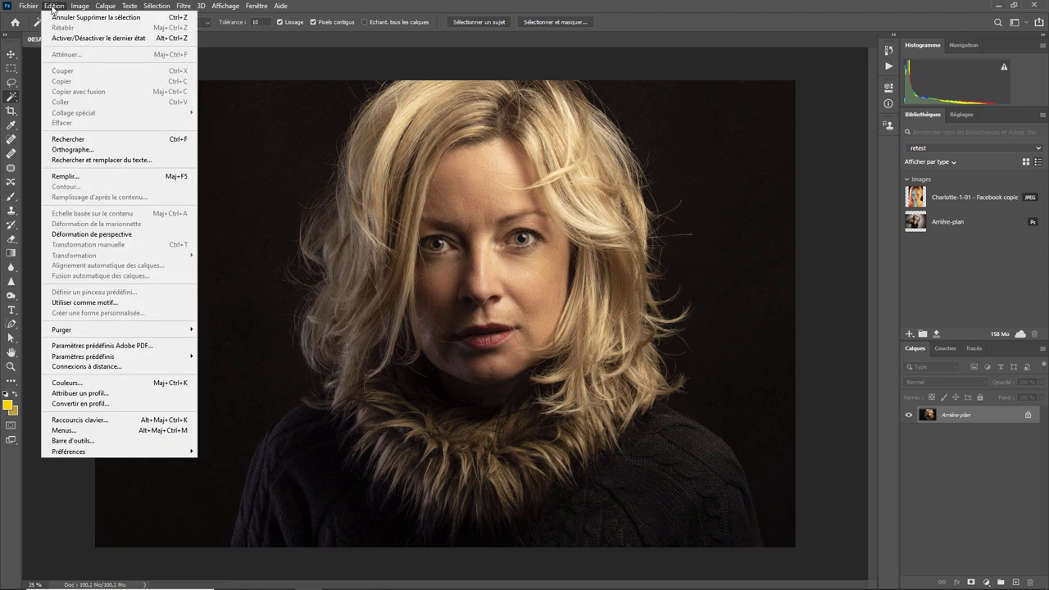
{"action": "left_click", "coordinate": [98, 442]}
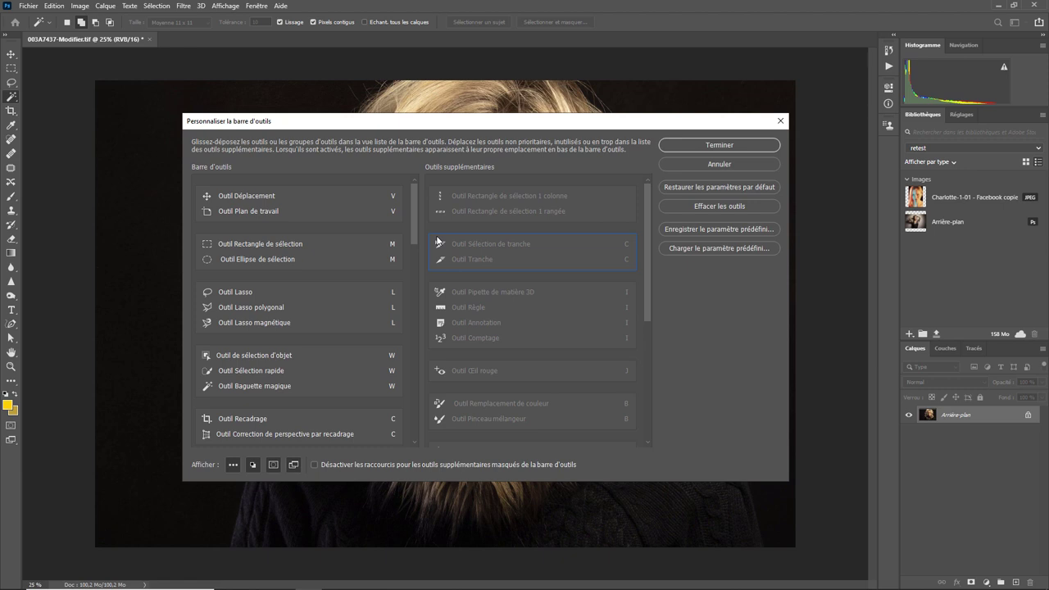
{"action": "left_click_drag", "start_coordinate": [438, 241], "coordinate": [397, 251]}
{"action": "scroll", "coordinate": [412, 229], "scroll_direction": "down", "scroll_amount": 2}
{"action": "scroll", "coordinate": [411, 221], "scroll_direction": "up", "scroll_amount": 1}
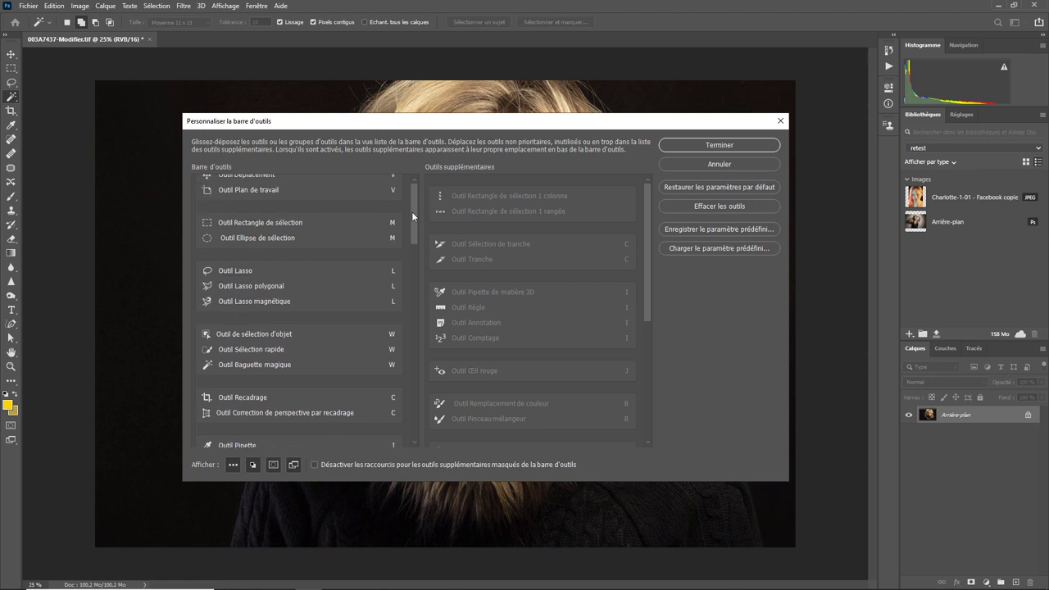
{"action": "scroll", "coordinate": [411, 207], "scroll_direction": "up", "scroll_amount": 1}
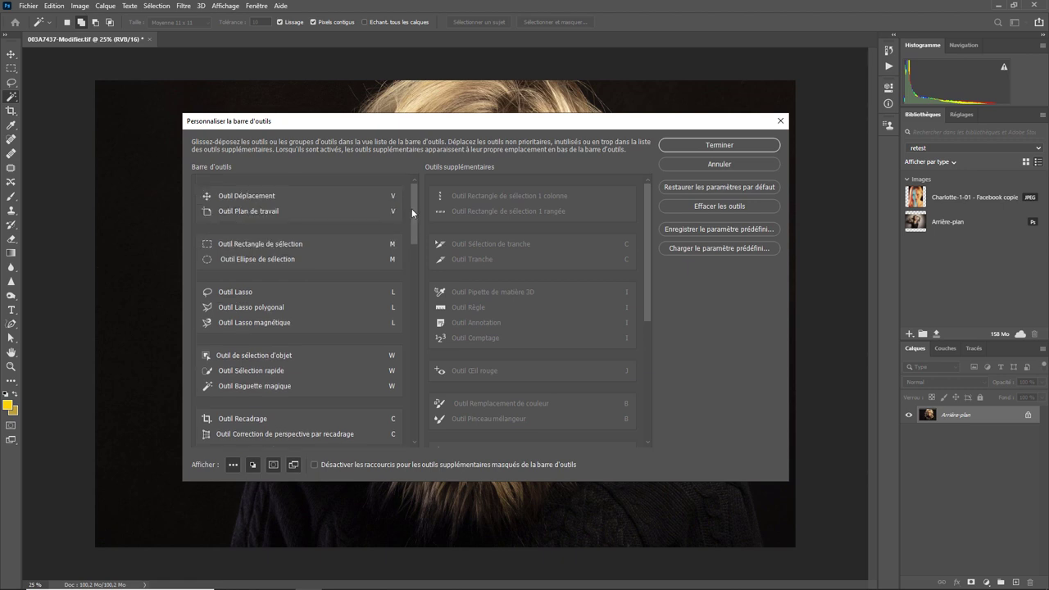
{"action": "left_click_drag", "start_coordinate": [248, 212], "coordinate": [472, 241]}
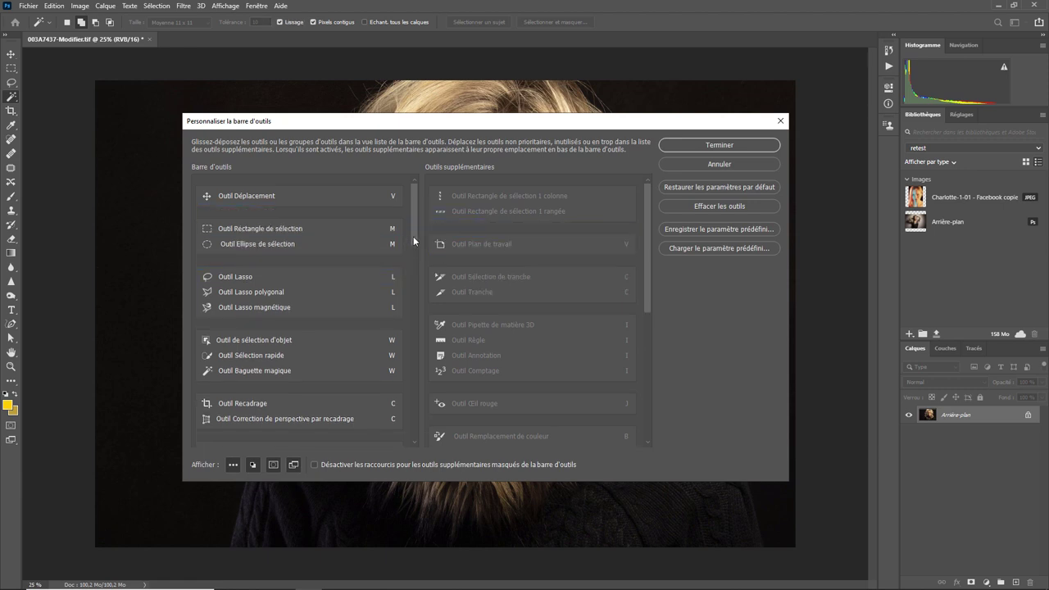
{"action": "left_click_drag", "start_coordinate": [414, 241], "coordinate": [412, 272]}
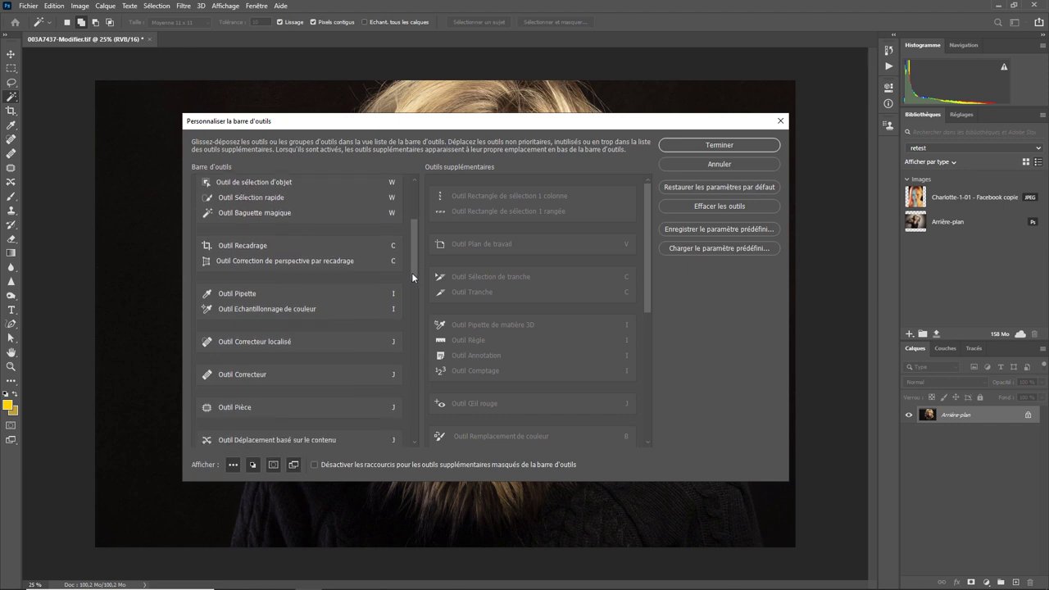
{"action": "left_click_drag", "start_coordinate": [252, 231], "coordinate": [457, 245]}
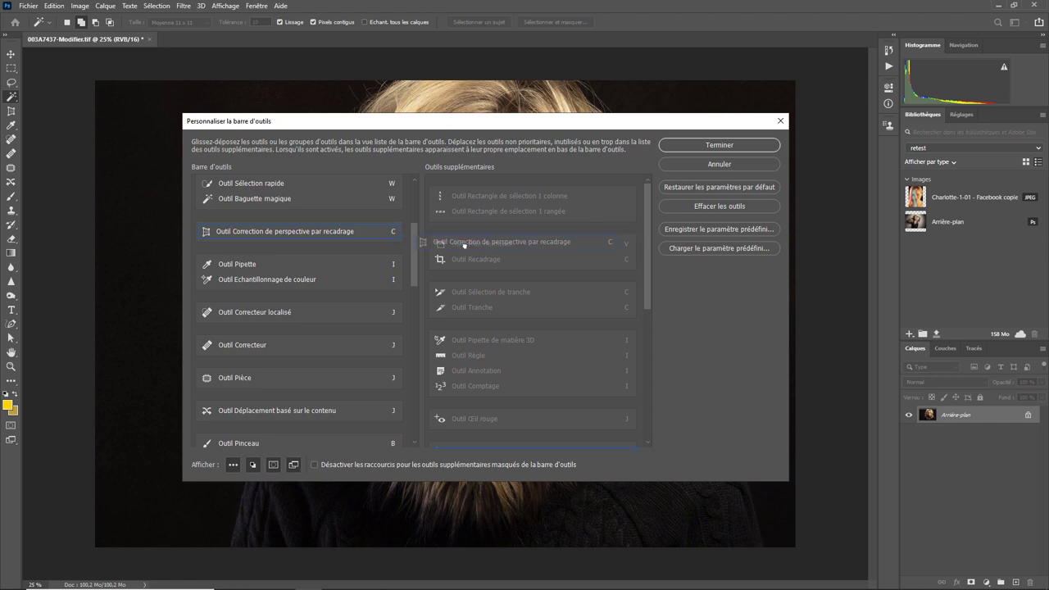
{"action": "left_click_drag", "start_coordinate": [246, 233], "coordinate": [459, 244]}
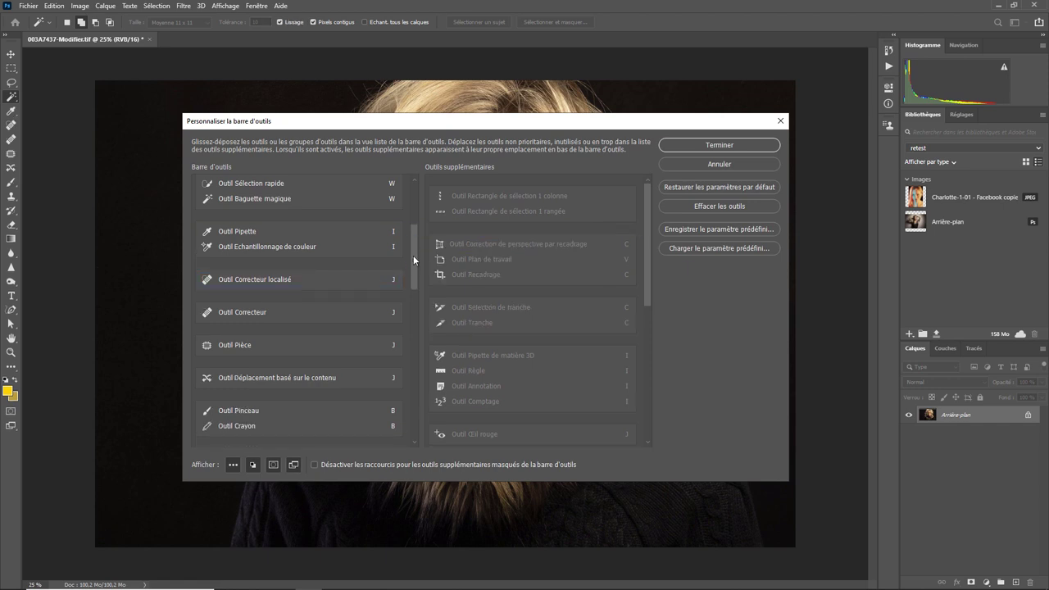
Move Echantillonnage de couleur, both Correcteur tools, content-aware move, Crayon, Tampon de motif and both history brushes out
{"action": "left_click_drag", "start_coordinate": [295, 245], "coordinate": [491, 255]}
{"action": "left_click_drag", "start_coordinate": [262, 267], "coordinate": [459, 258]}
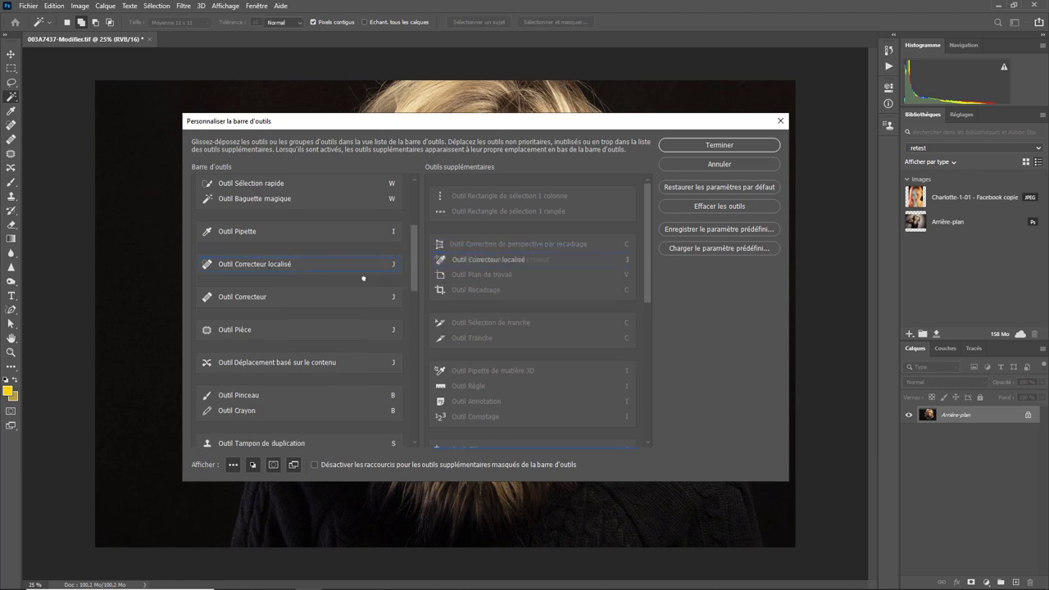
{"action": "left_click_drag", "start_coordinate": [261, 264], "coordinate": [525, 269]}
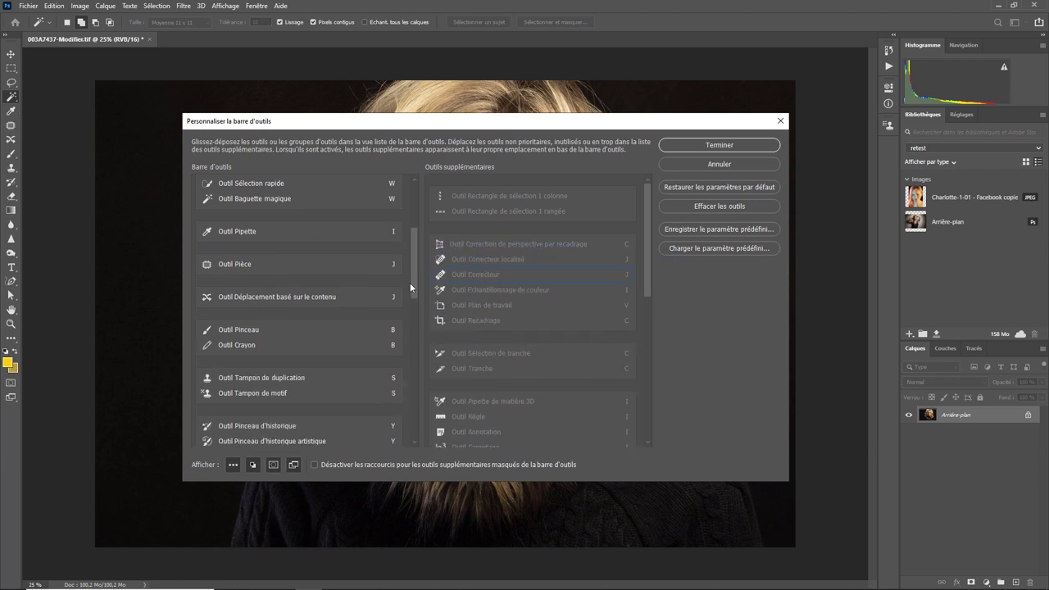
{"action": "left_click_drag", "start_coordinate": [332, 296], "coordinate": [524, 289]}
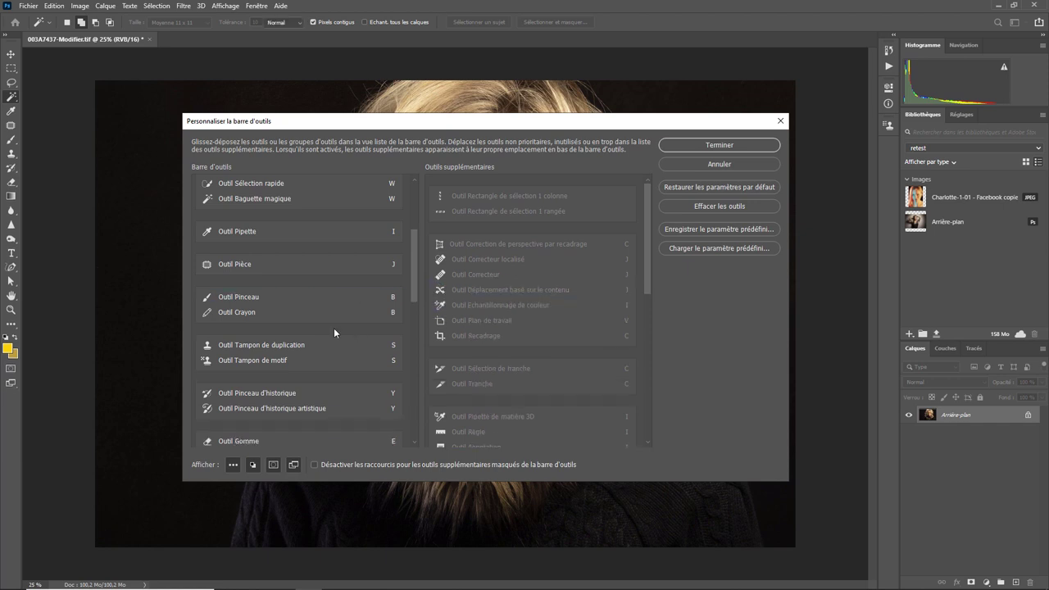
{"action": "left_click_drag", "start_coordinate": [252, 311], "coordinate": [492, 304]}
{"action": "left_click_drag", "start_coordinate": [273, 345], "coordinate": [528, 319]}
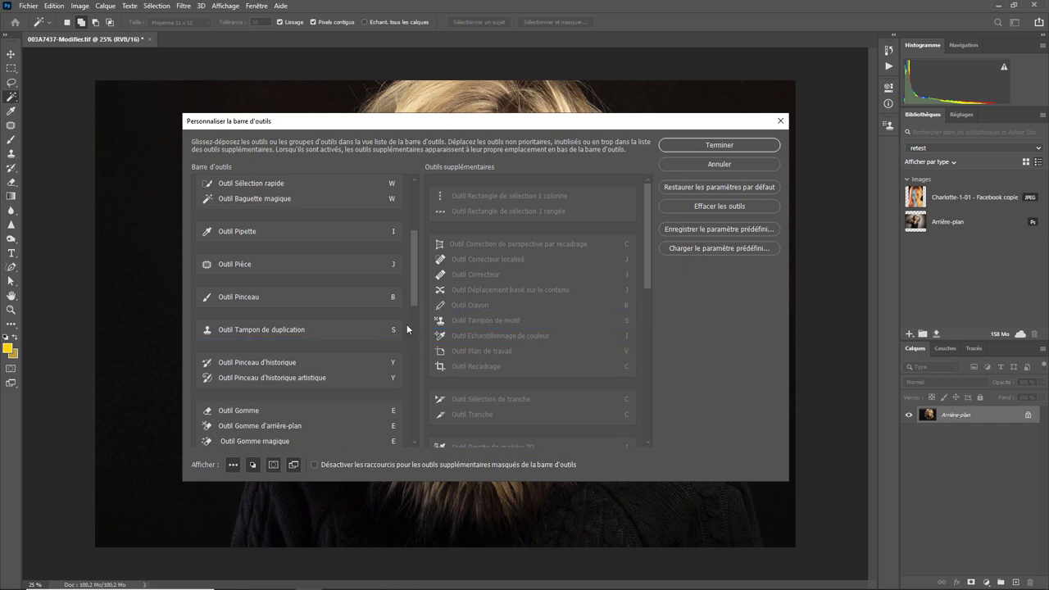
{"action": "left_click_drag", "start_coordinate": [273, 363], "coordinate": [463, 335]}
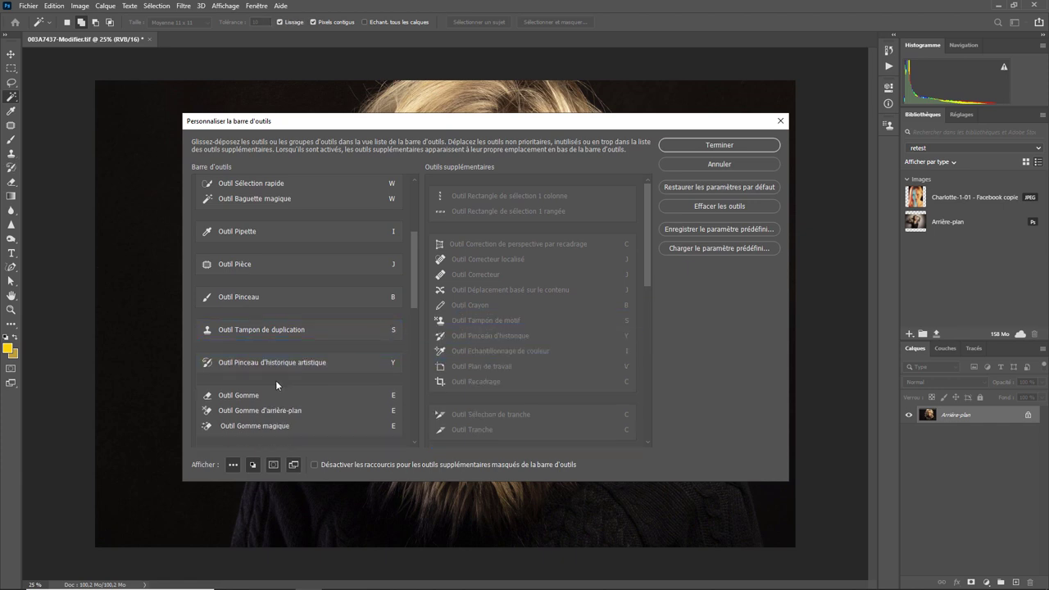
{"action": "mouse_move", "coordinate": [271, 364]}
{"action": "left_mouse_down"}
{"action": "mouse_move", "coordinate": [440, 326]}
{"action": "mouse_move", "coordinate": [413, 323]}
{"action": "left_mouse_up"}
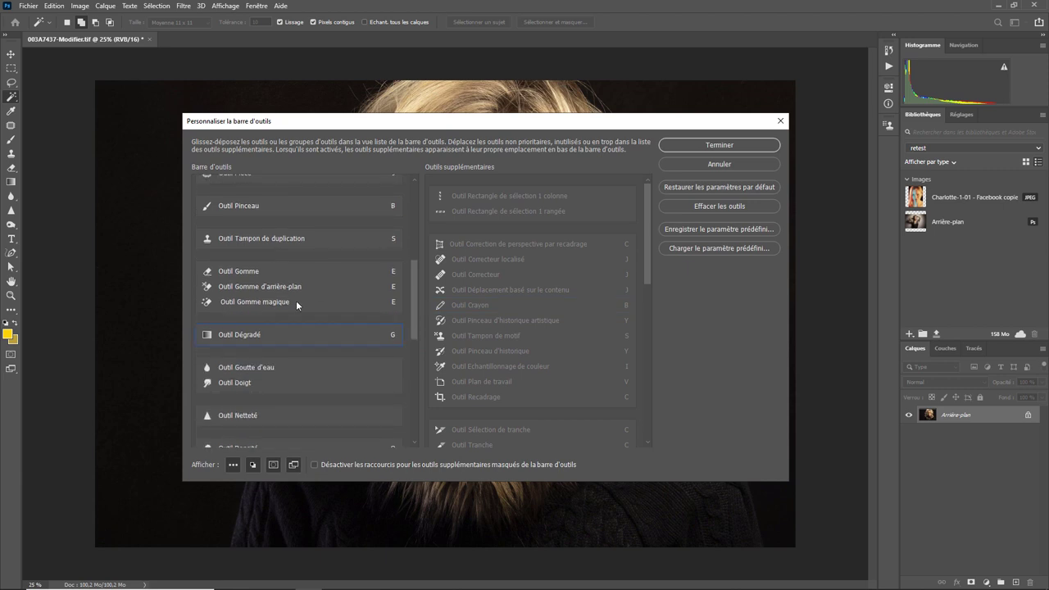
Move the Gomme d'arrière-plan, Goutte d'eau, Doigt and Netteté tools into Outils supplémentaires
{"action": "left_click_drag", "start_coordinate": [292, 291], "coordinate": [483, 297]}
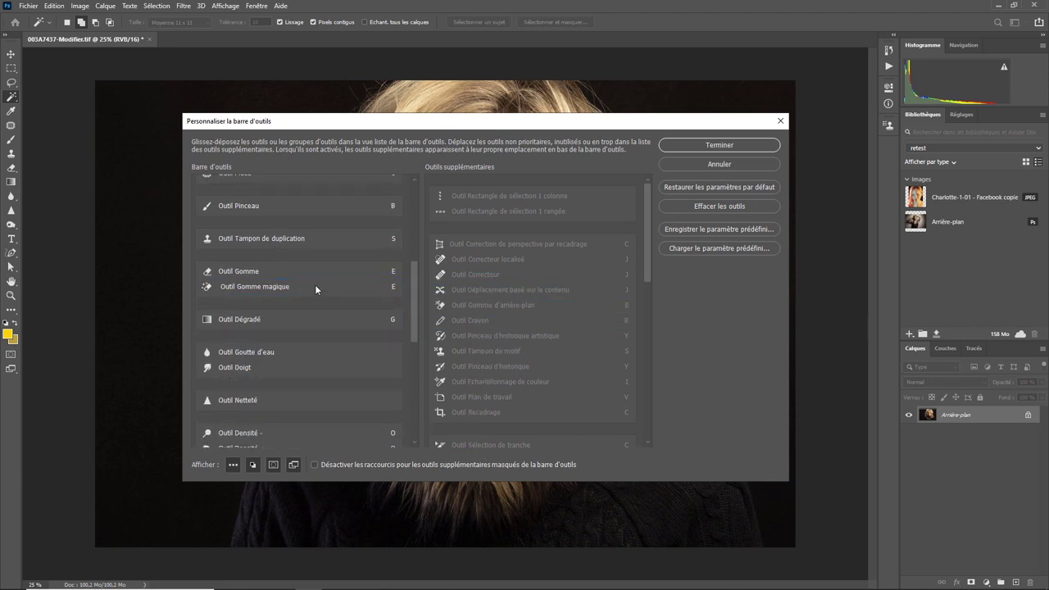
{"action": "left_click_drag", "start_coordinate": [315, 287], "coordinate": [508, 289]}
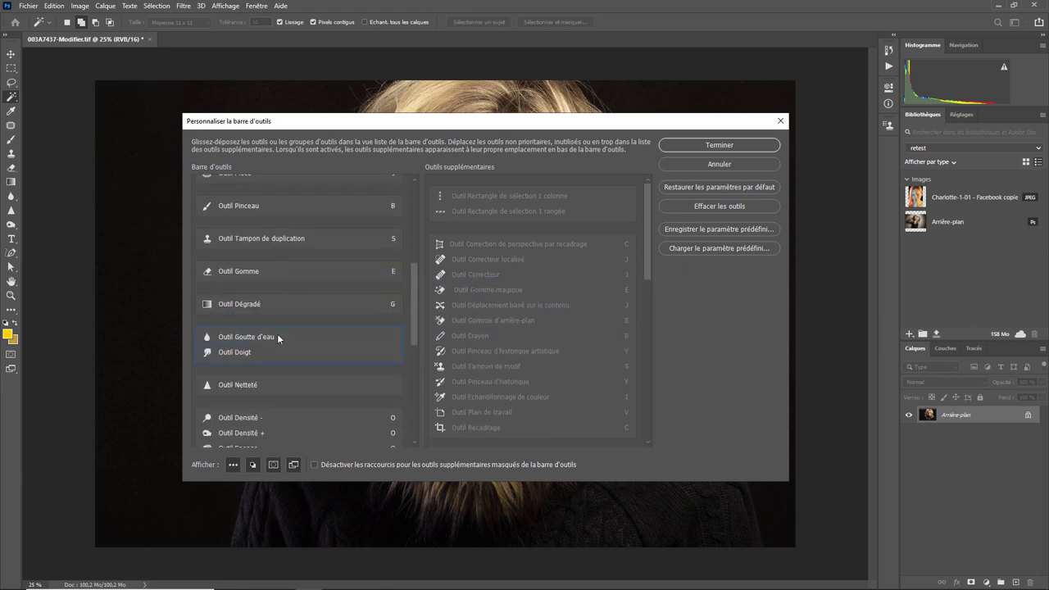
{"action": "left_click_drag", "start_coordinate": [279, 336], "coordinate": [491, 336]}
{"action": "left_click_drag", "start_coordinate": [262, 336], "coordinate": [500, 335]}
{"action": "left_click_drag", "start_coordinate": [280, 339], "coordinate": [563, 316]}
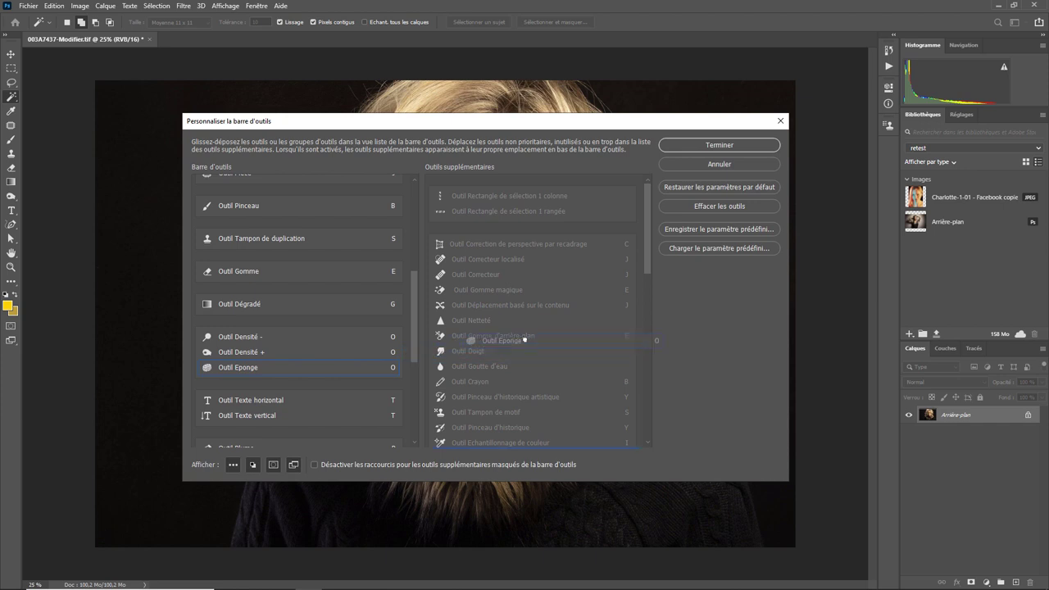
{"action": "mouse_move", "coordinate": [465, 351]}
{"action": "left_mouse_down"}
{"action": "mouse_move", "coordinate": [412, 377]}
{"action": "mouse_move", "coordinate": [413, 391]}
{"action": "left_mouse_up"}
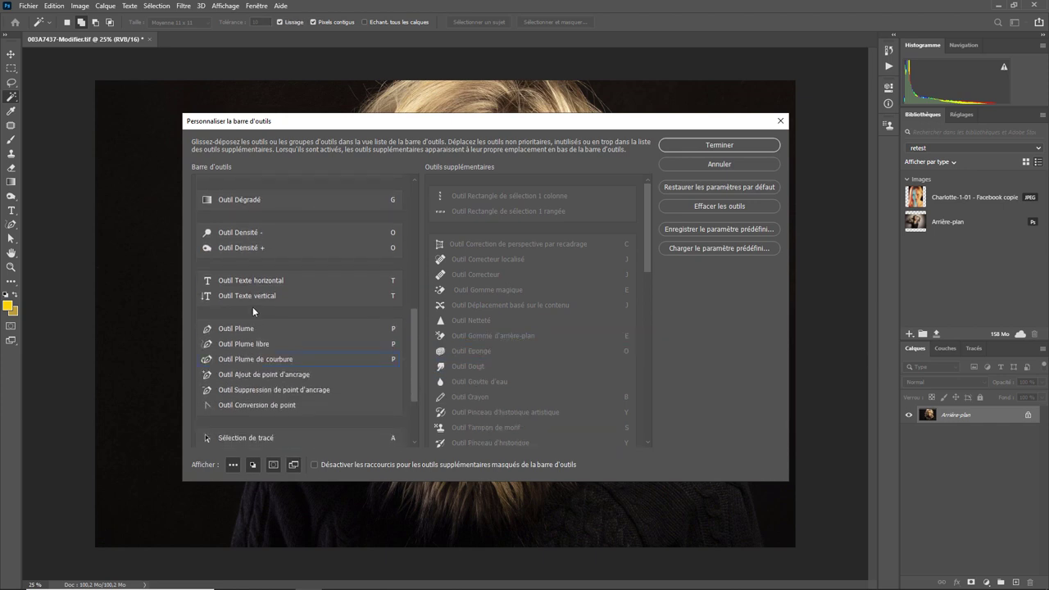
Move Texte vertical, the pen and anchor-point tools, and both path selection tools out, then click Terminer
{"action": "left_click_drag", "start_coordinate": [248, 298], "coordinate": [455, 316]}
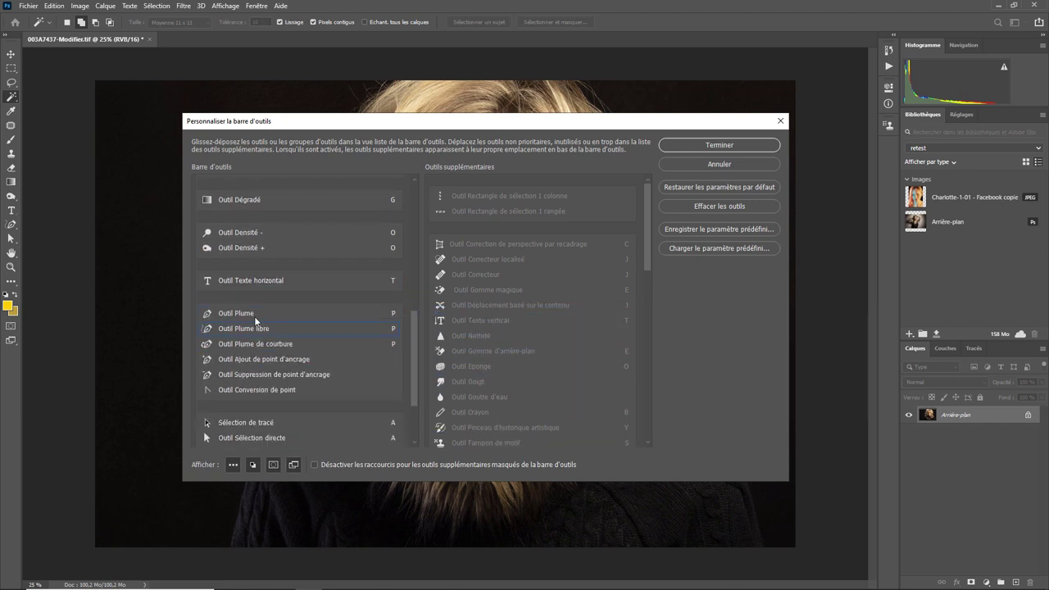
{"action": "left_click_drag", "start_coordinate": [253, 314], "coordinate": [472, 319]}
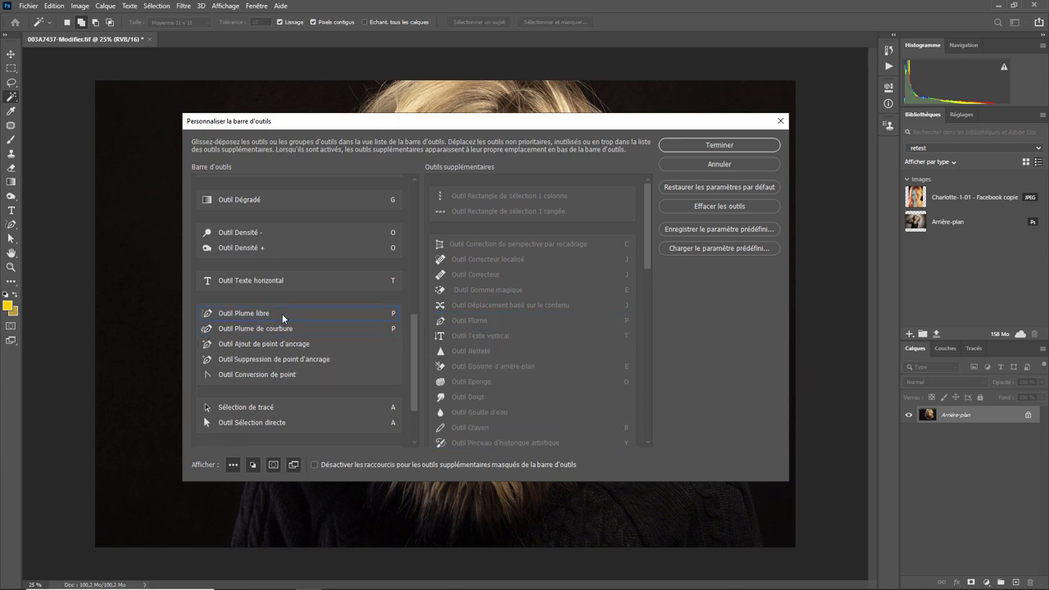
{"action": "left_click_drag", "start_coordinate": [282, 314], "coordinate": [483, 321]}
{"action": "left_click_drag", "start_coordinate": [291, 314], "coordinate": [483, 325]}
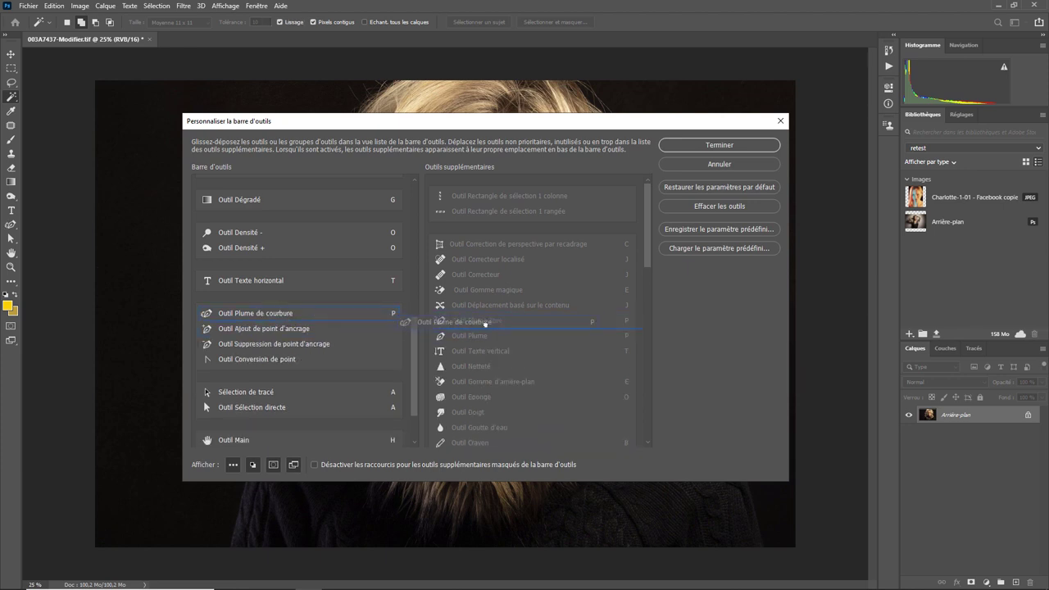
{"action": "left_click_drag", "start_coordinate": [290, 320], "coordinate": [483, 322]}
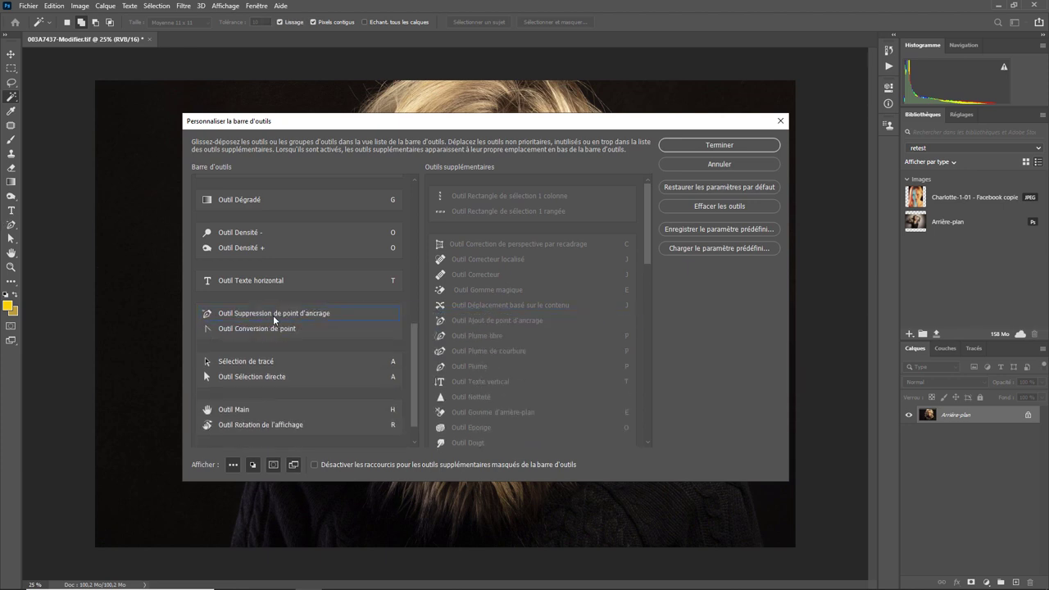
{"action": "left_click_drag", "start_coordinate": [273, 314], "coordinate": [510, 316]}
{"action": "left_click_drag", "start_coordinate": [294, 310], "coordinate": [484, 319]}
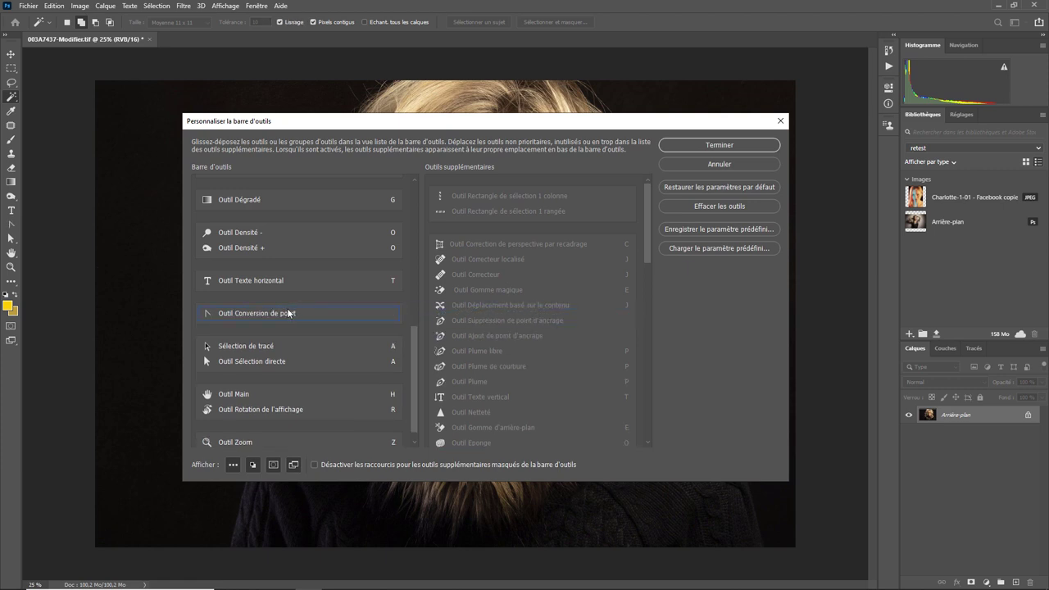
{"action": "left_click_drag", "start_coordinate": [251, 325], "coordinate": [500, 332]}
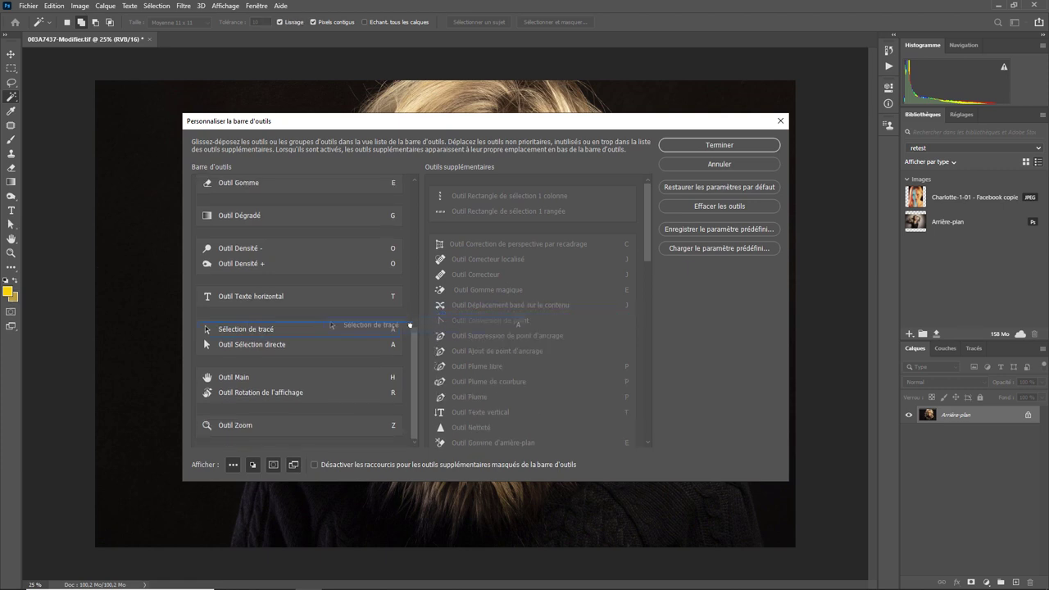
{"action": "left_click_drag", "start_coordinate": [277, 340], "coordinate": [440, 340]}
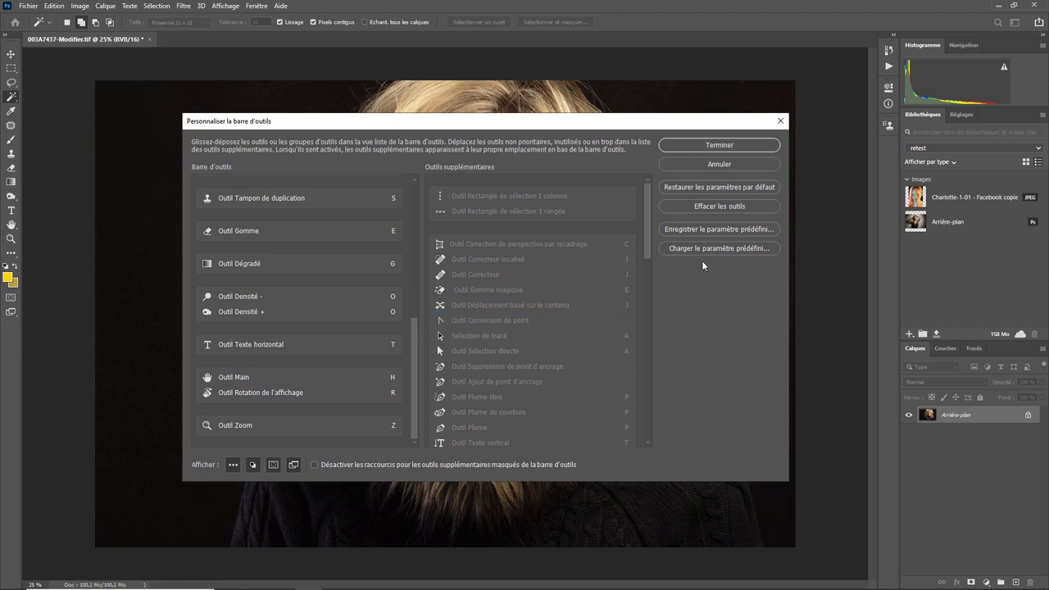
{"action": "left_click", "coordinate": [705, 143]}
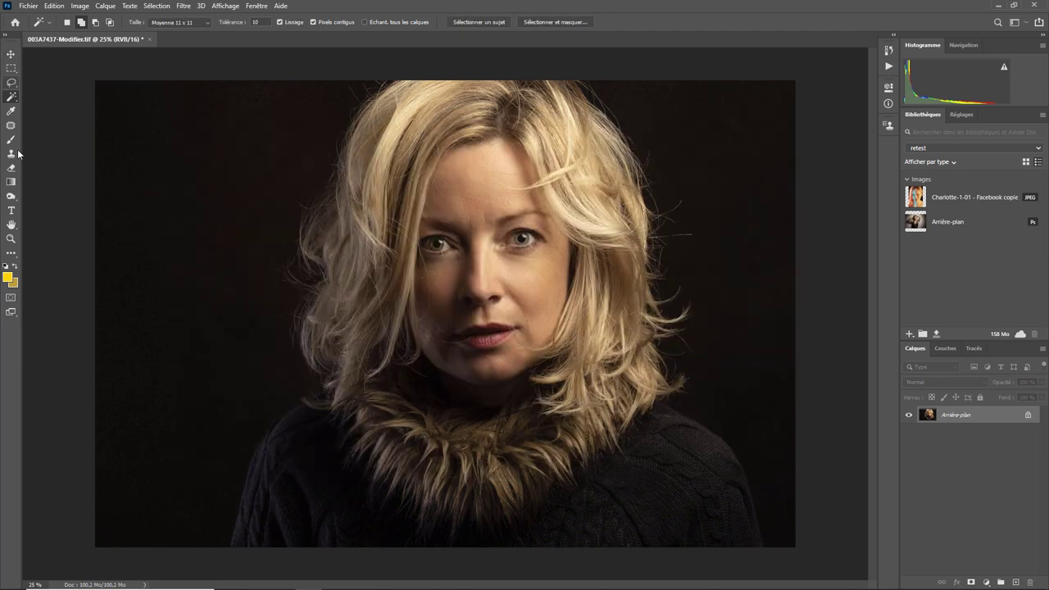
Pick Outil Plume libre from the toolbar's extra tools list
{"action": "left_click", "coordinate": [12, 254]}
{"action": "key", "text": "p"}
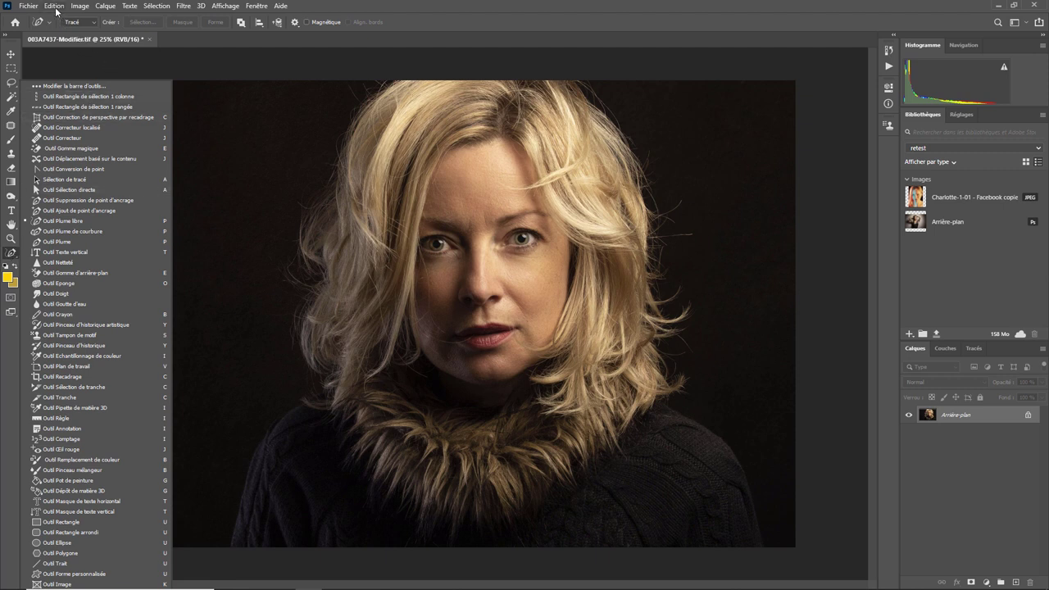
{"action": "left_click", "coordinate": [55, 7]}
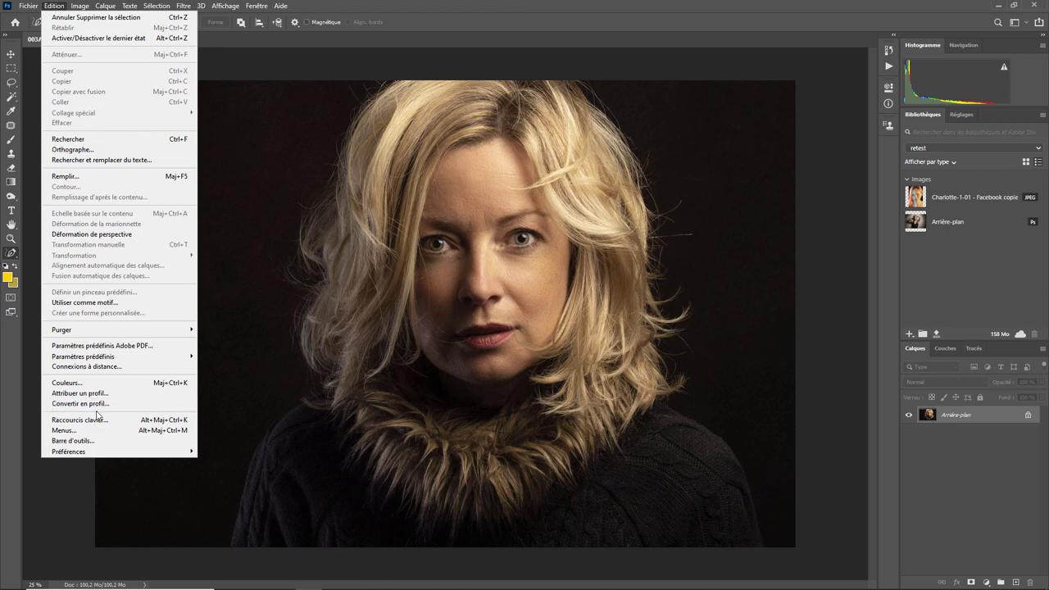
Drag Outil Déplacement into the Rectangle de sélection group, confirm, and check the grouped tools
{"action": "left_click", "coordinate": [88, 438]}
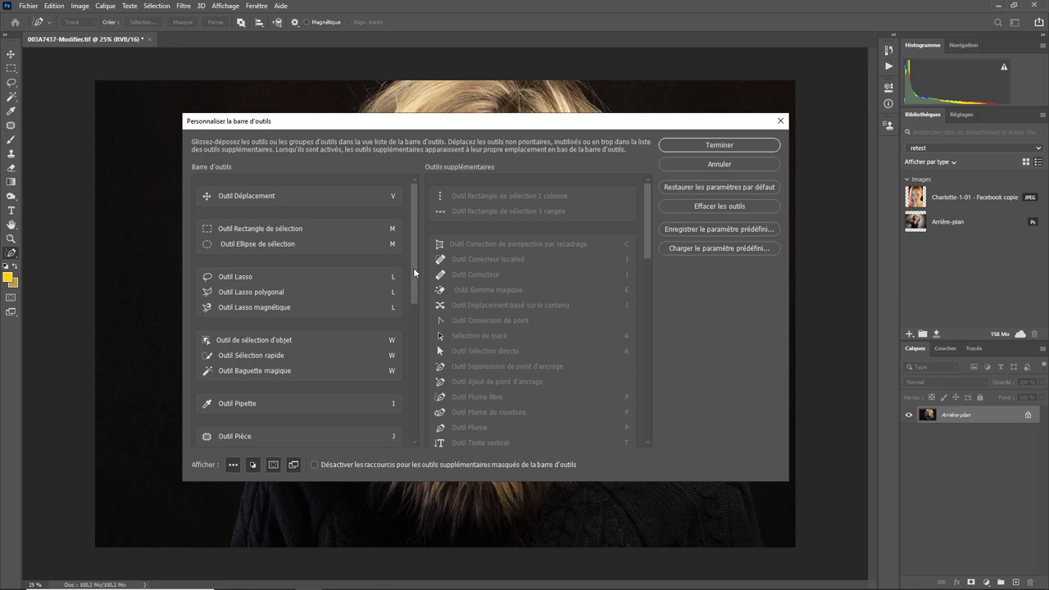
{"action": "left_click_drag", "start_coordinate": [268, 196], "coordinate": [269, 221]}
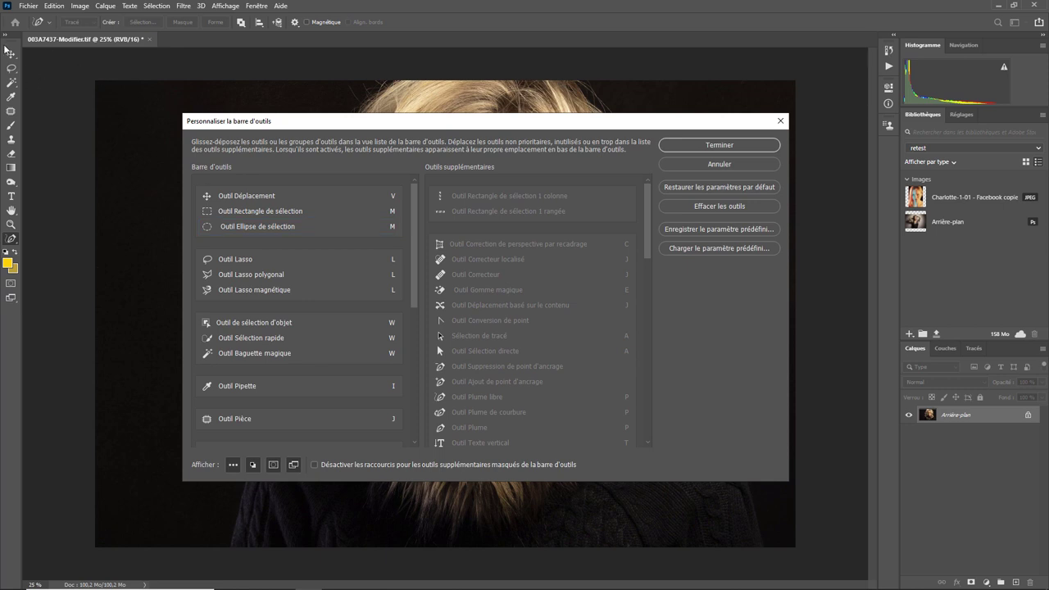
{"action": "left_click", "coordinate": [721, 145]}
{"action": "left_click", "coordinate": [11, 56]}
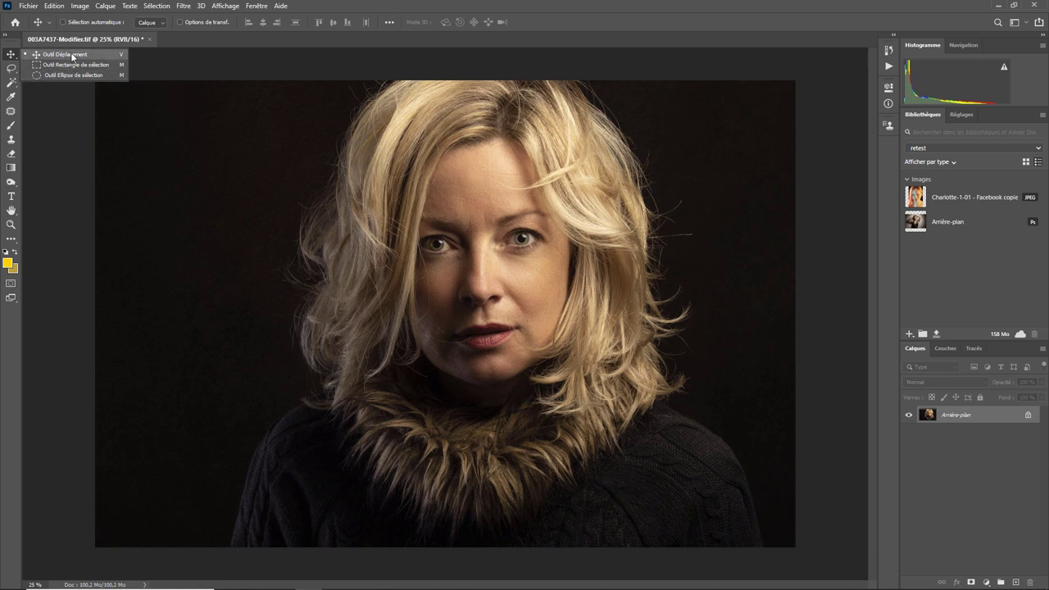
In Edition > Barre d'outils, drag Outil Déplacement out into its own group and confirm with Terminer
{"action": "left_click", "coordinate": [55, 5]}
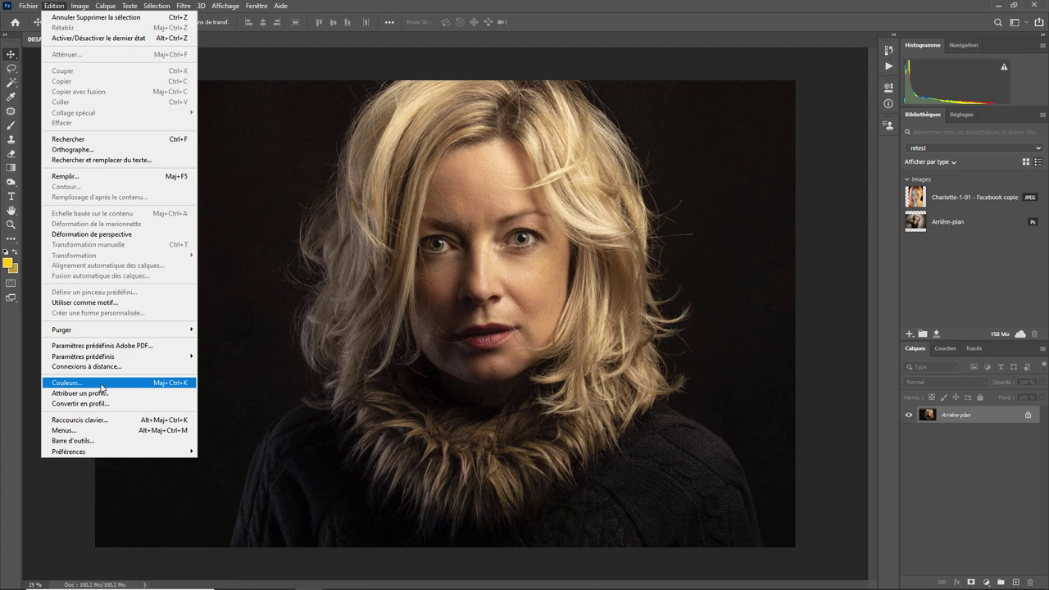
{"action": "left_click", "coordinate": [92, 443]}
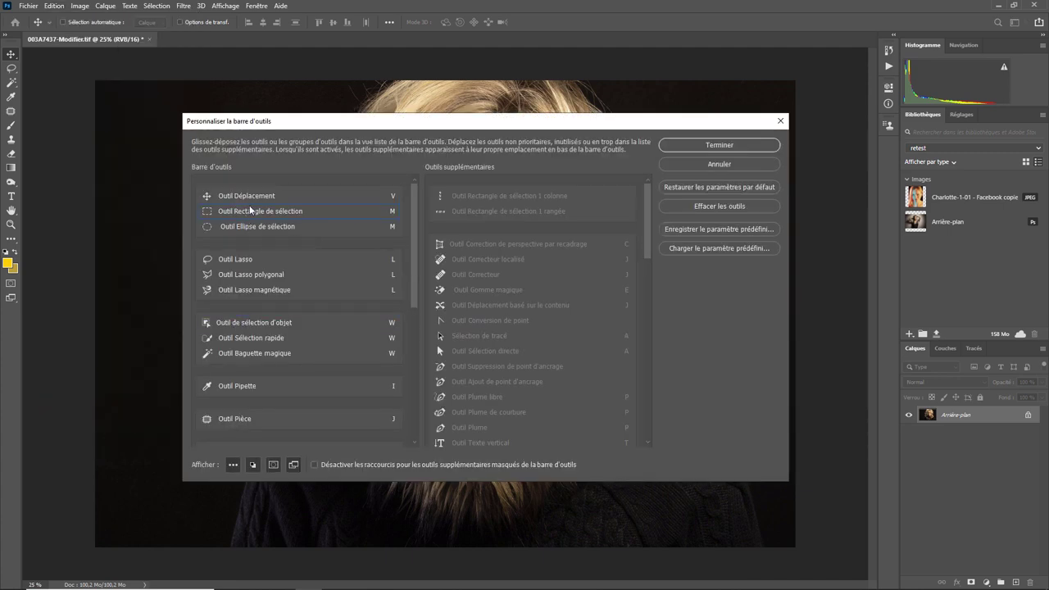
{"action": "left_click_drag", "start_coordinate": [250, 196], "coordinate": [250, 185]}
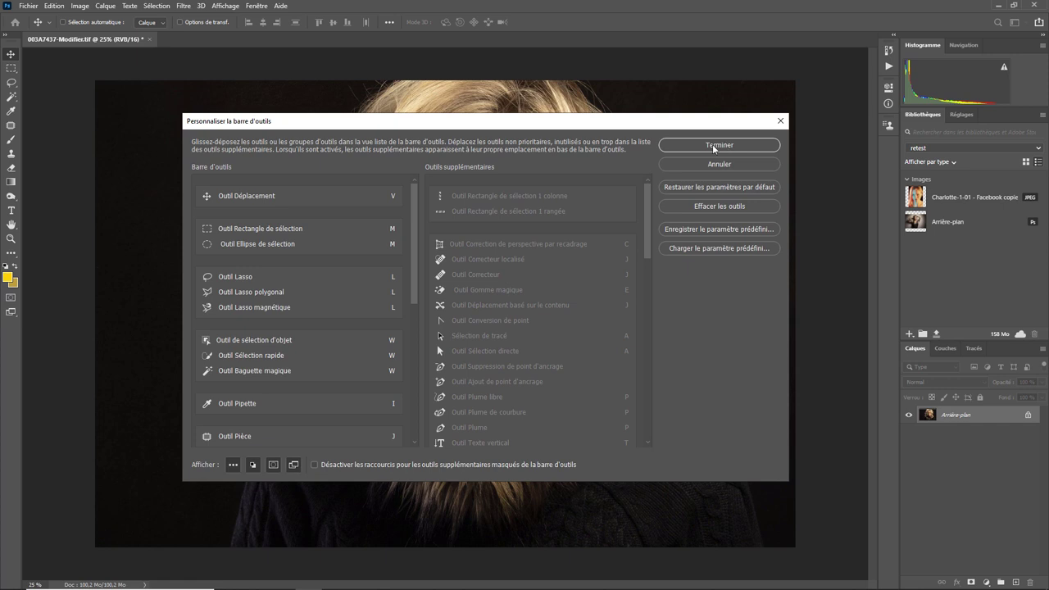
{"action": "left_click", "coordinate": [713, 147]}
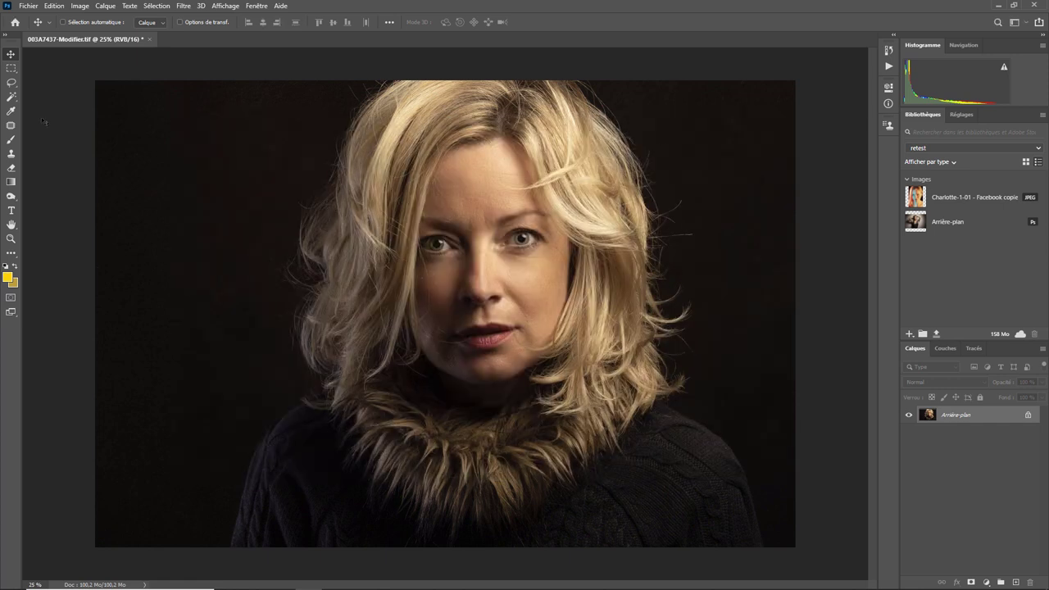
{"action": "left_click", "coordinate": [53, 7]}
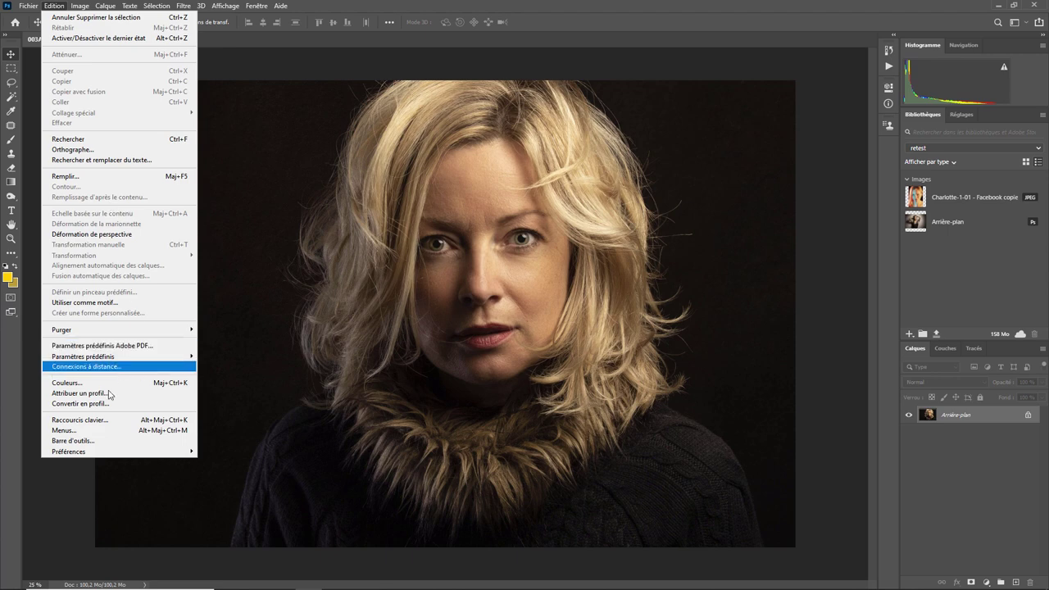
{"action": "left_click", "coordinate": [96, 421]}
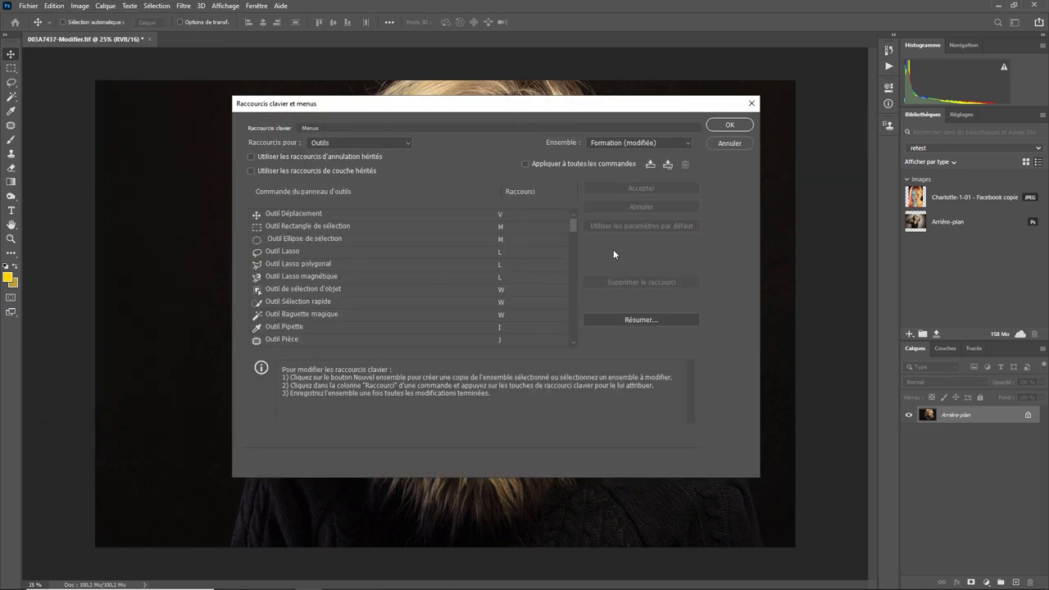
{"action": "left_click", "coordinate": [727, 144]}
{"action": "left_click", "coordinate": [54, 6]}
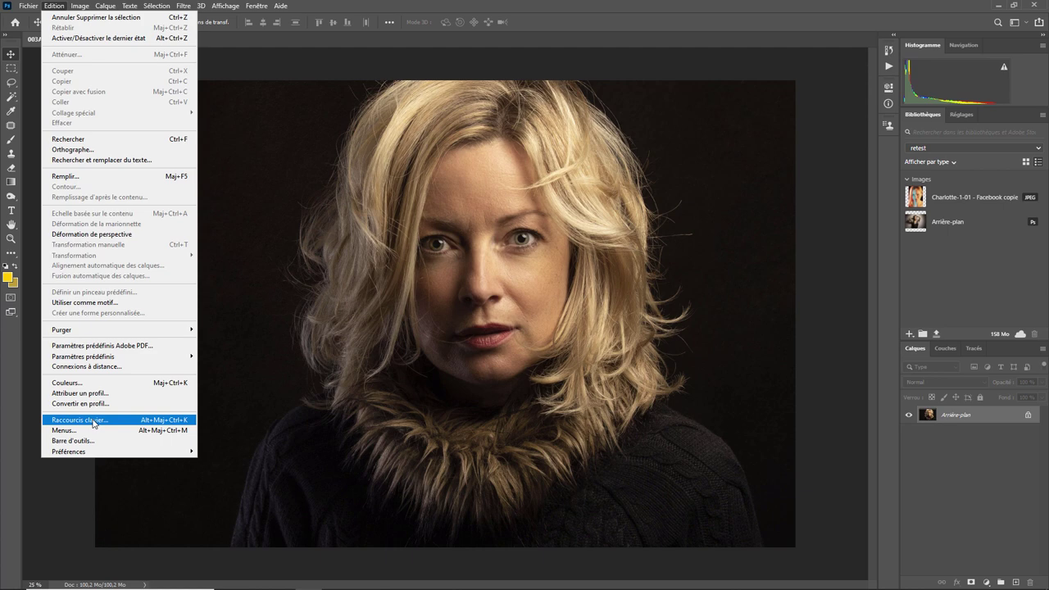
Show application menu shortcuts and start editing the Fichier > Nouveau shortcut
{"action": "left_click", "coordinate": [95, 422]}
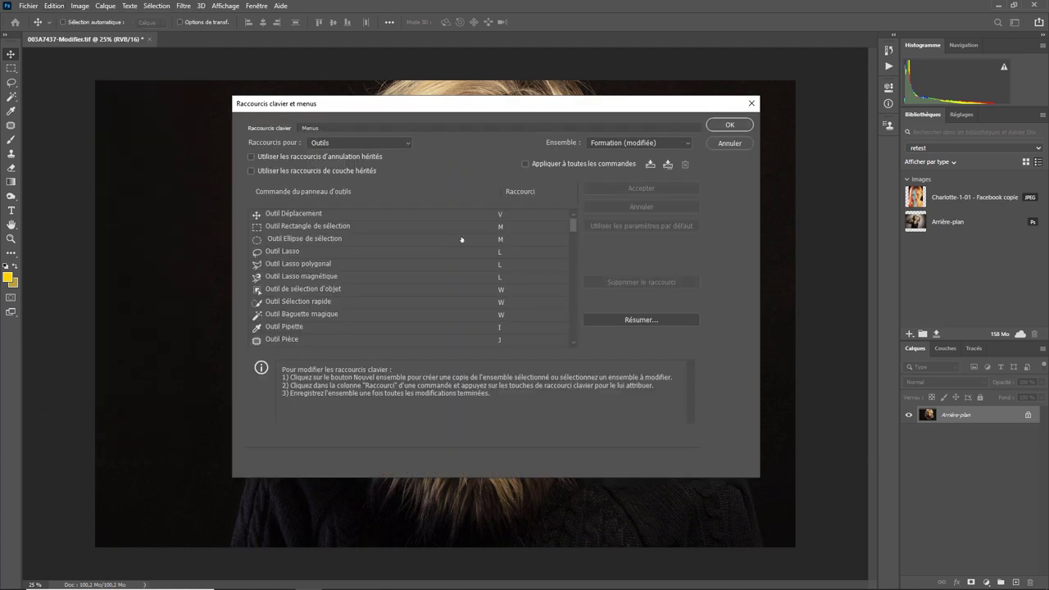
{"action": "left_click", "coordinate": [381, 143]}
{"action": "left_click", "coordinate": [375, 150]}
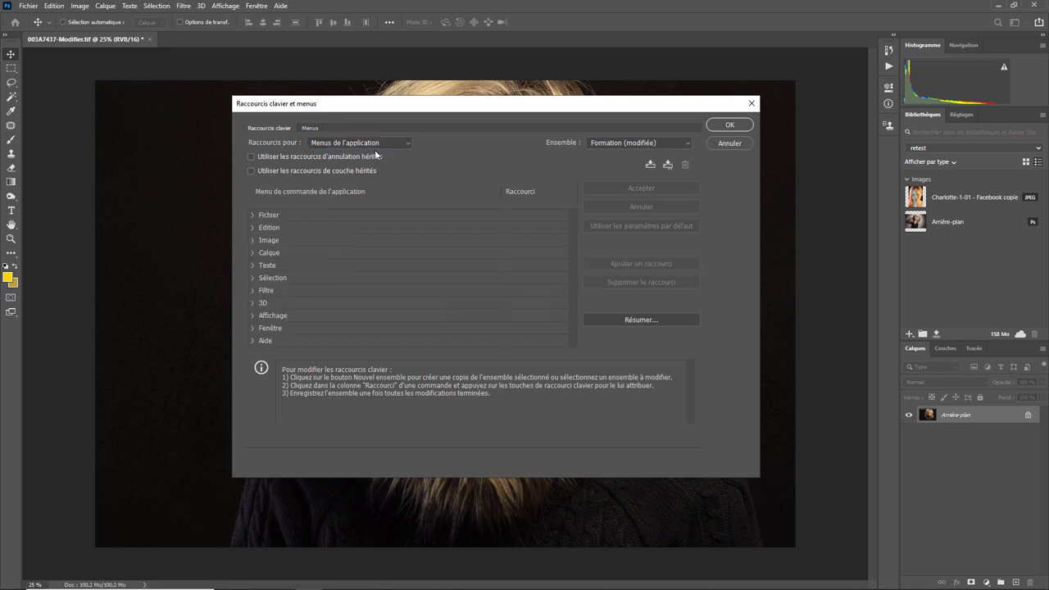
{"action": "left_click", "coordinate": [253, 215]}
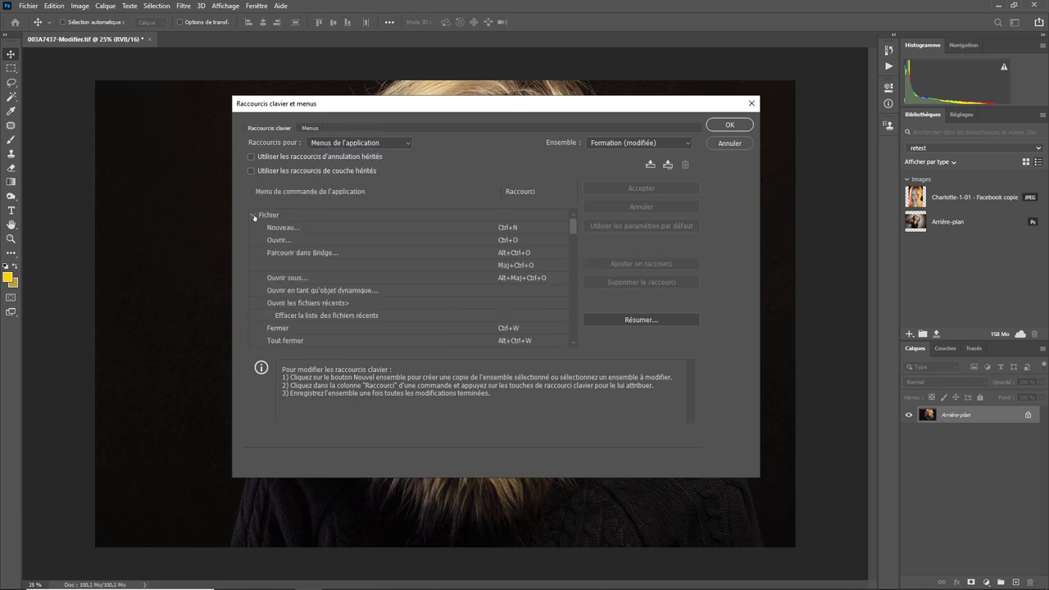
{"action": "left_click", "coordinate": [512, 228]}
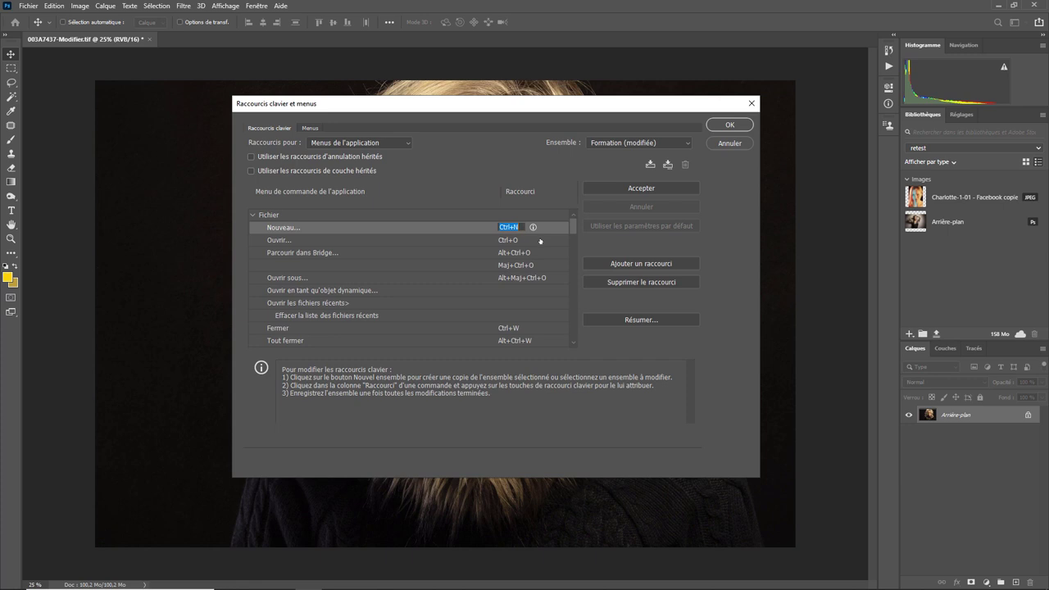
Try N, F8 and Ctrl+P on Nouveau, then restore Ctrl+N
{"action": "key", "text": "n"}
{"action": "key", "text": "F8"}
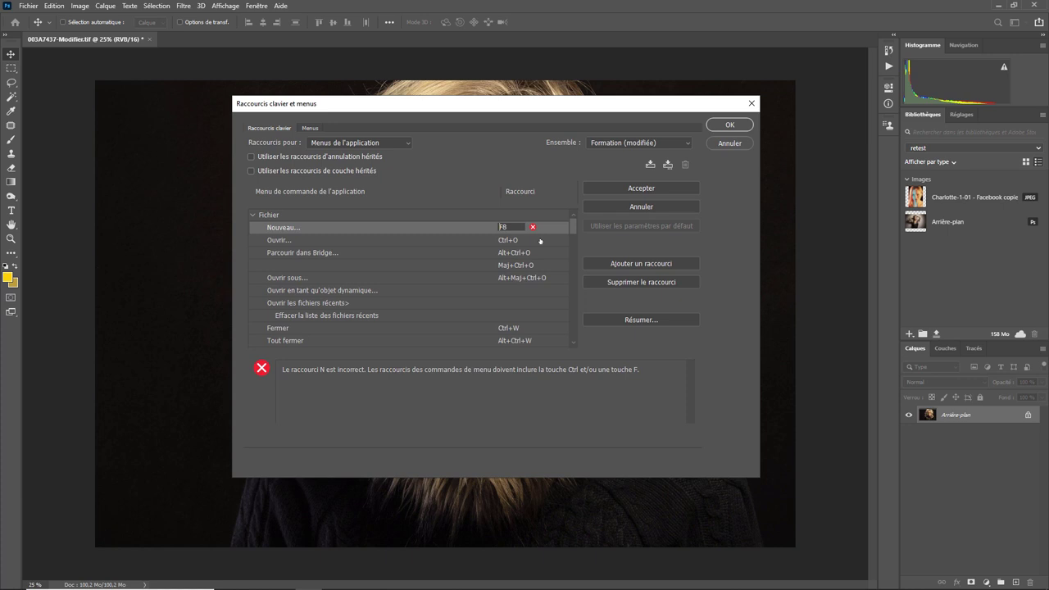
{"action": "key", "text": "ctrl+p"}
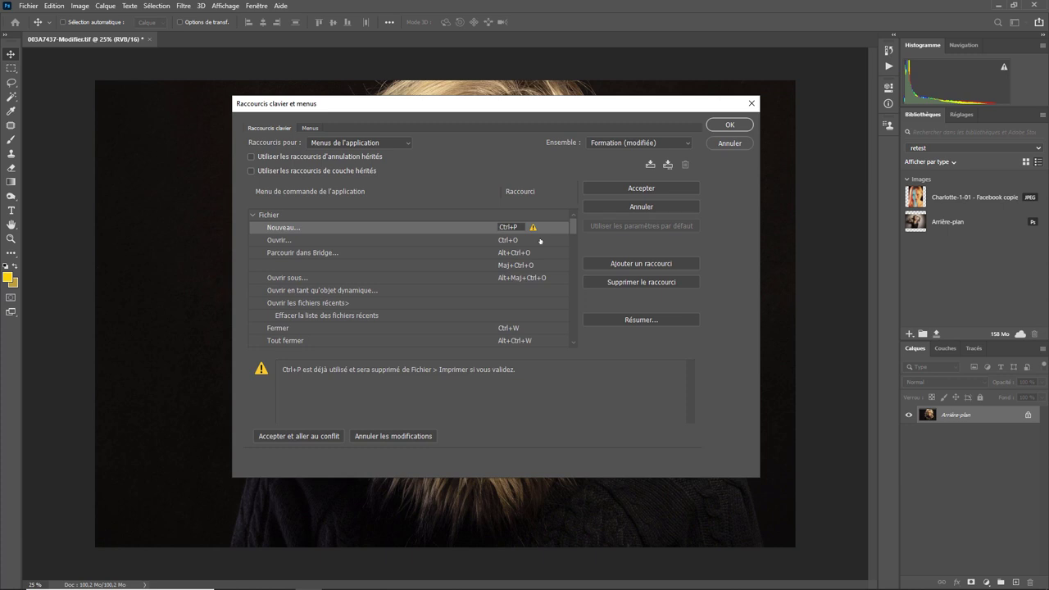
{"action": "key", "text": "ctrl+n"}
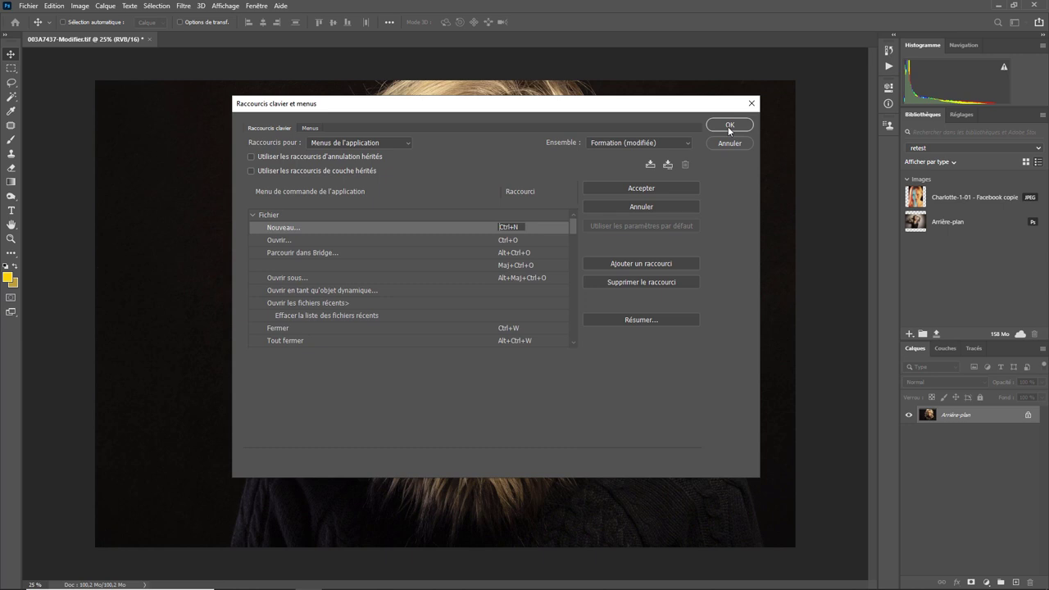
{"action": "key", "text": "Return"}
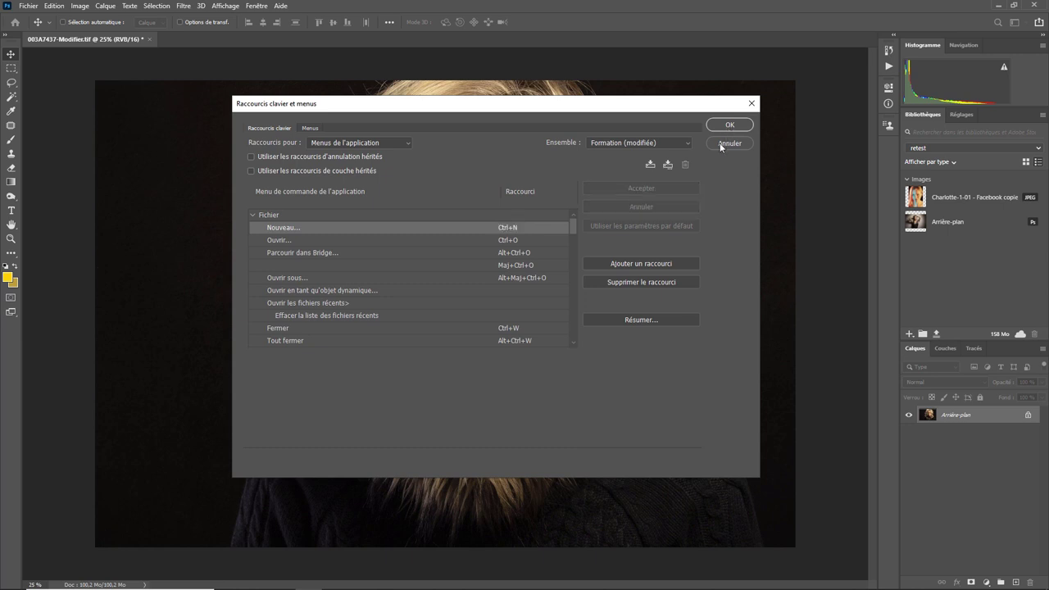
Cancel the shortcuts dialog, then select the Dodge tool followed by the Lasso tool
{"action": "left_click", "coordinate": [729, 142]}
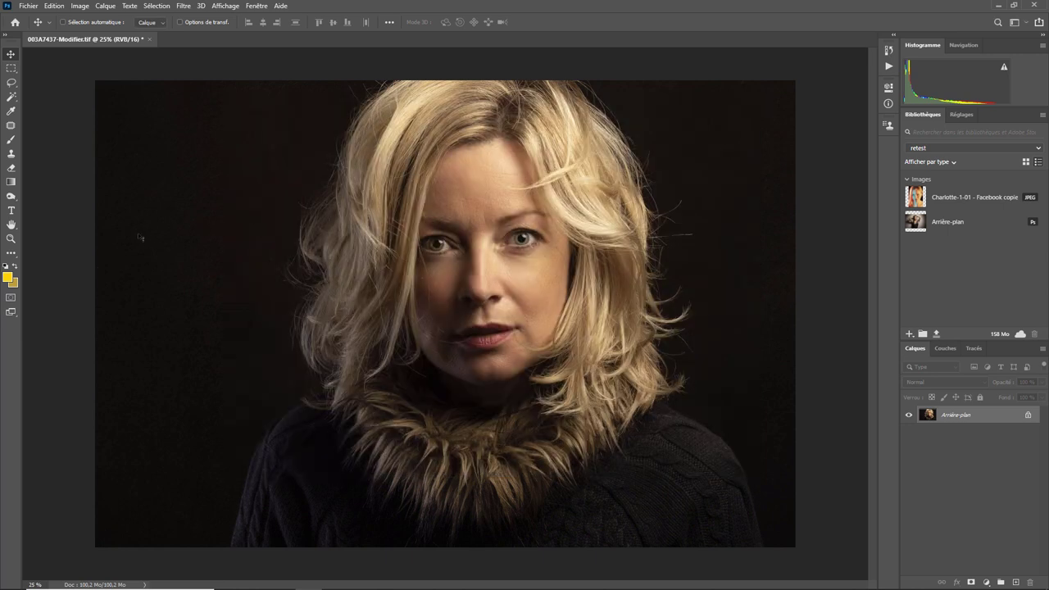
{"action": "left_click", "coordinate": [14, 197]}
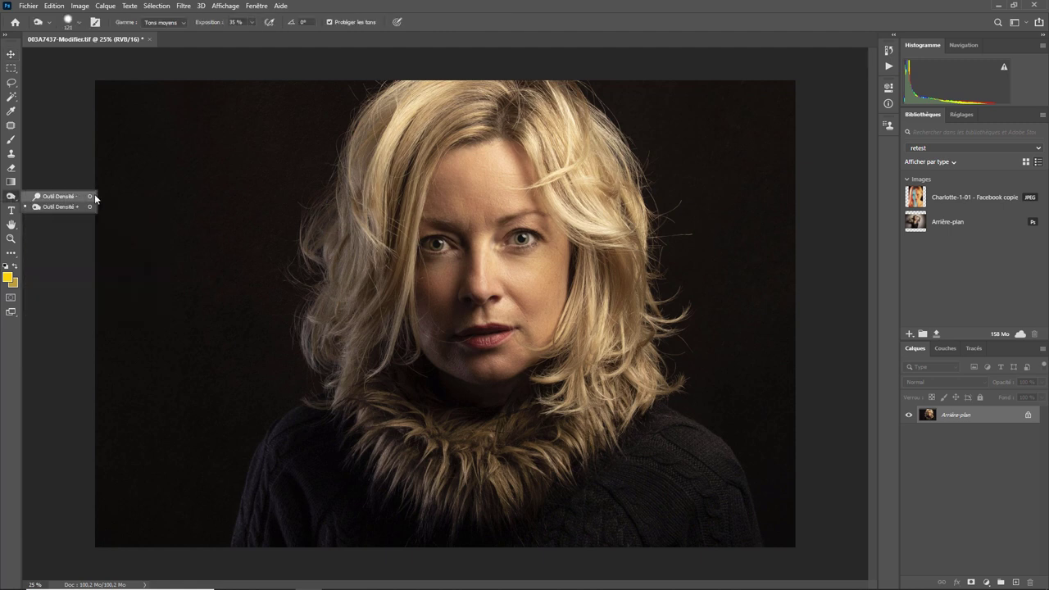
{"action": "left_click", "coordinate": [11, 82]}
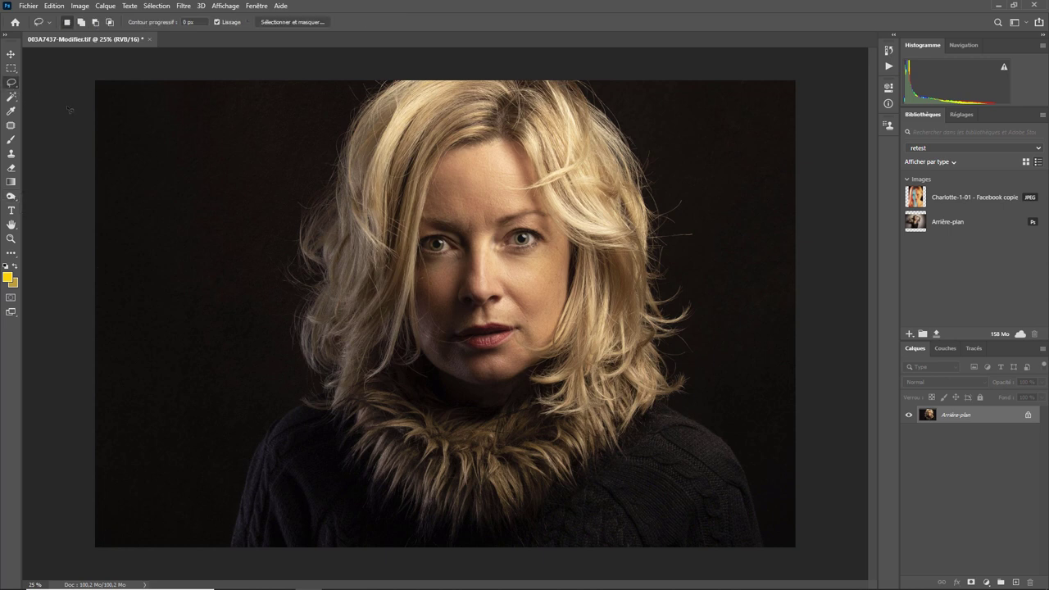
Cycle between Dodge and Sponge with O and Shift+O, ending on the Eponge tool
{"action": "key", "text": "o"}
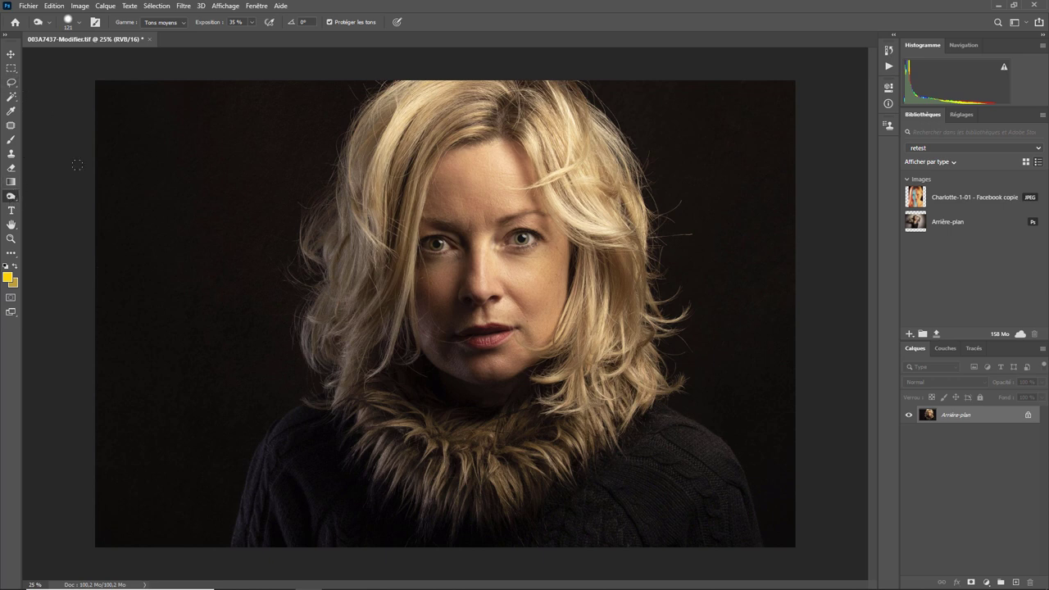
{"action": "key", "text": "shift+o"}
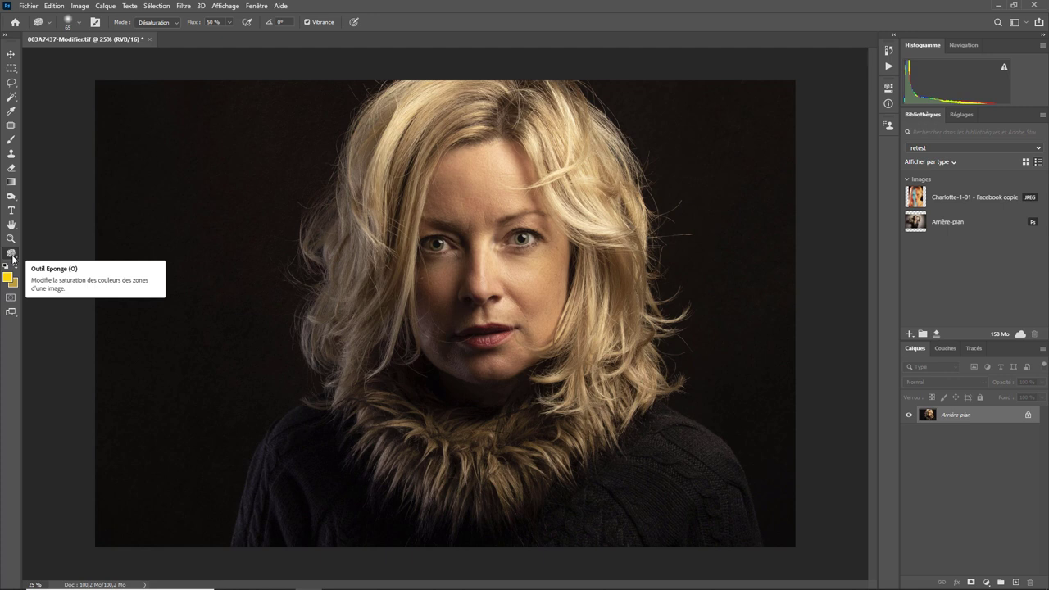
{"action": "left_click", "coordinate": [11, 197]}
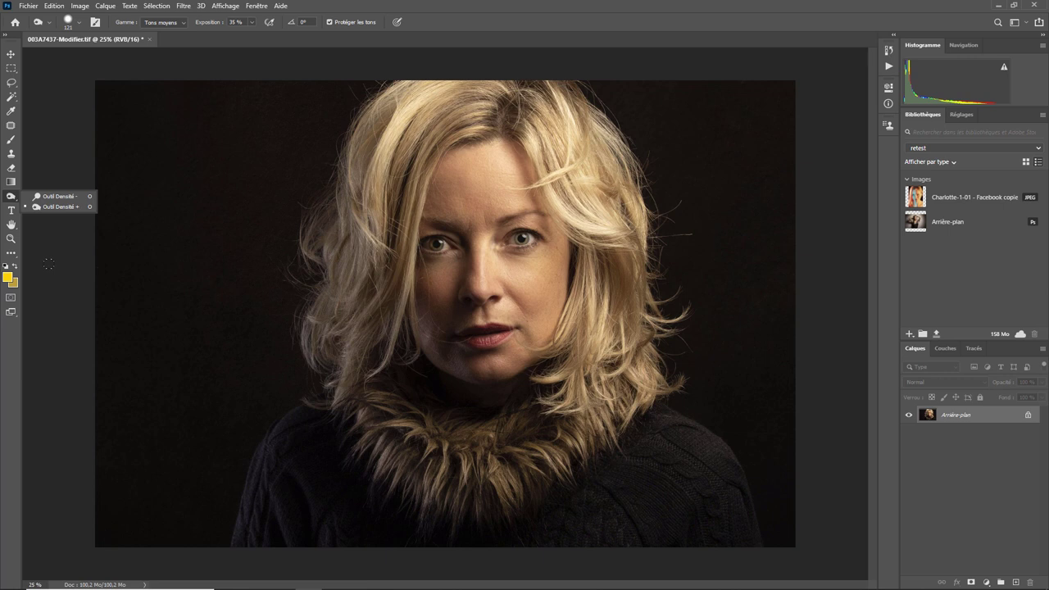
{"action": "key", "text": "shift+o"}
{"action": "key", "text": "shift+o"}
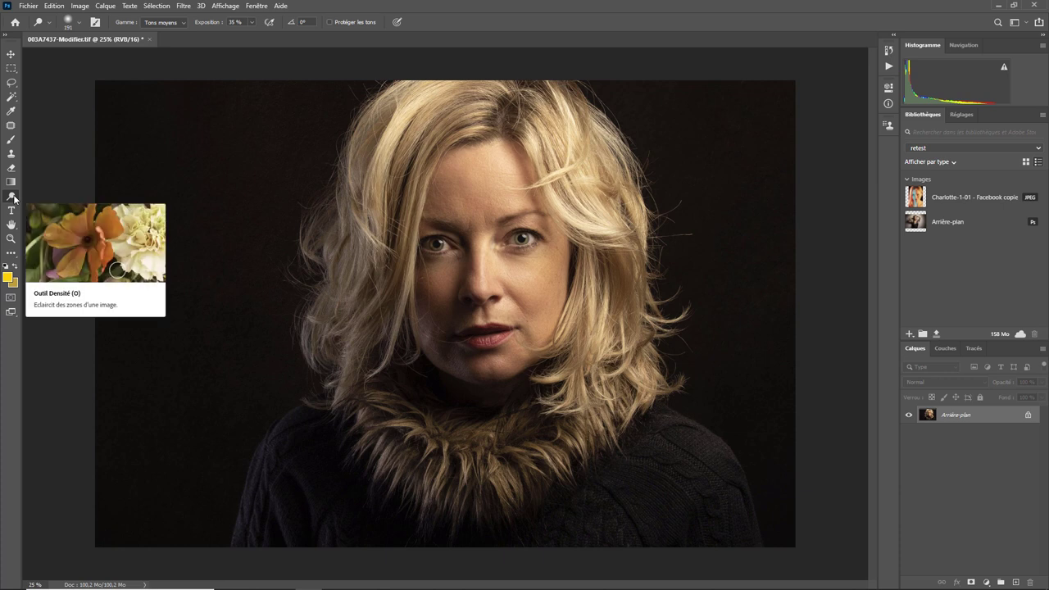
{"action": "key", "text": "shift+o"}
{"action": "key", "text": "shift+o"}
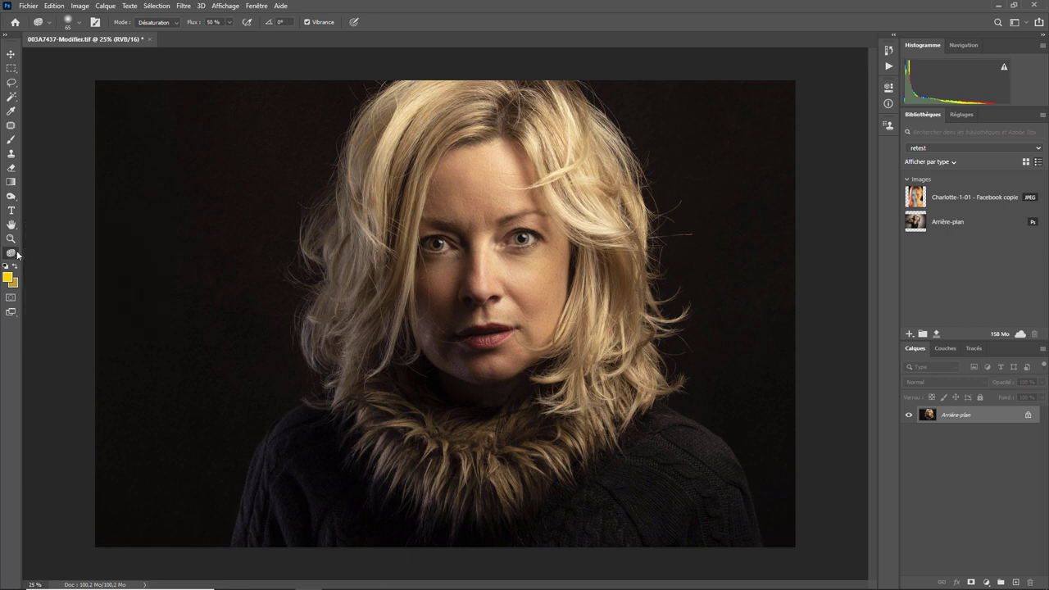
{"action": "left_click", "coordinate": [54, 6]}
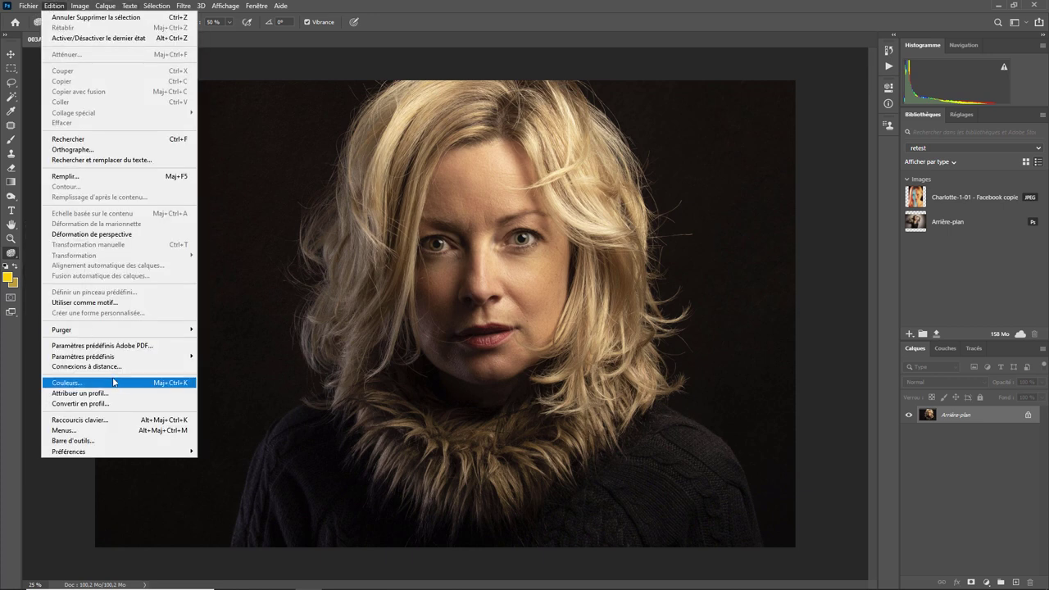
{"action": "left_click", "coordinate": [95, 420]}
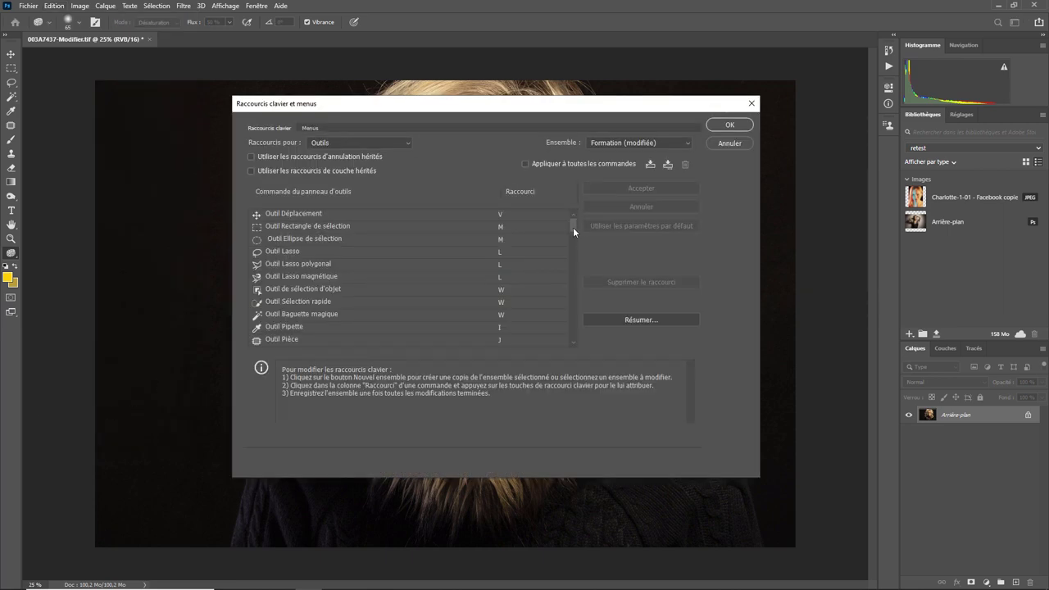
{"action": "left_click_drag", "start_coordinate": [573, 227], "coordinate": [573, 239]}
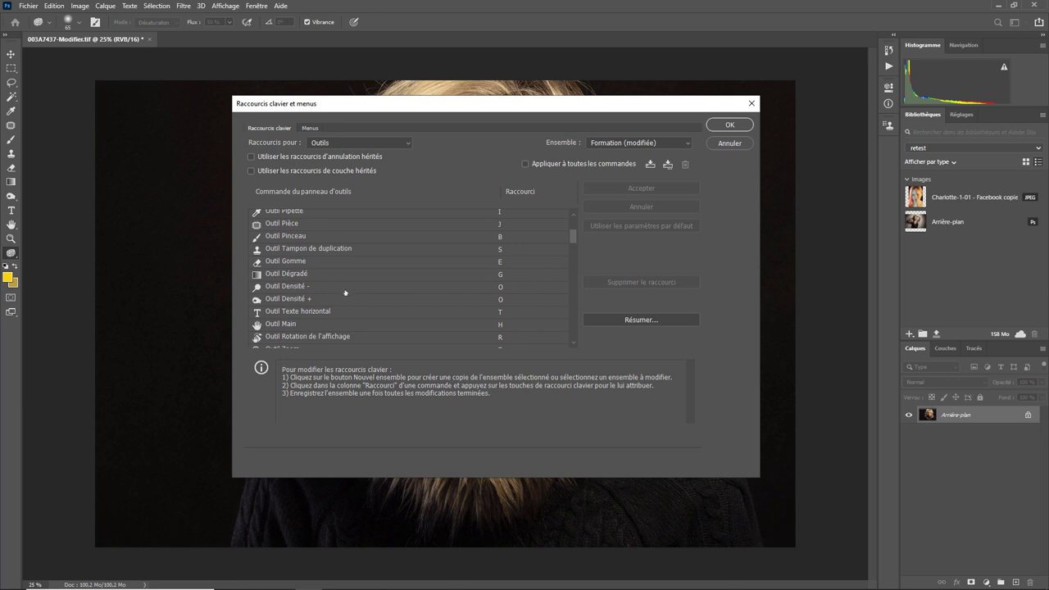
{"action": "left_click", "coordinate": [574, 341]}
{"action": "left_click", "coordinate": [574, 341]}
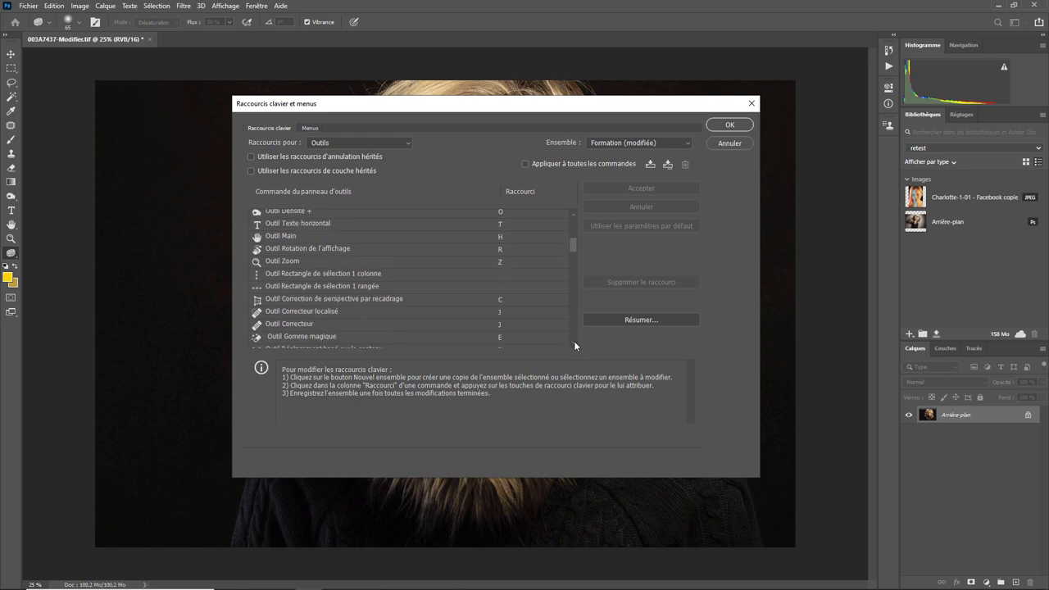
{"action": "left_click", "coordinate": [570, 327]}
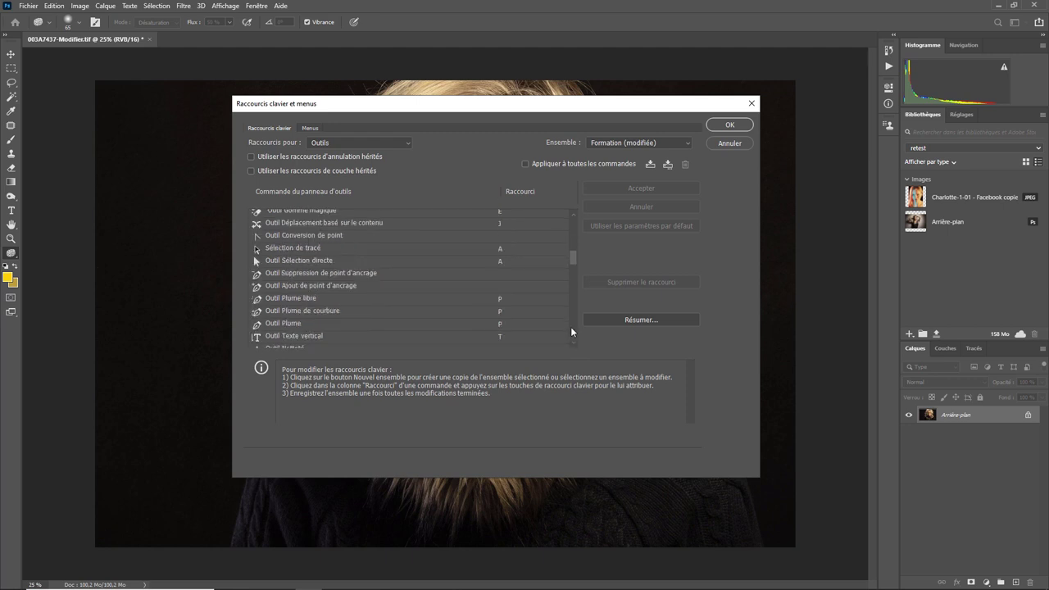
{"action": "left_click", "coordinate": [572, 333]}
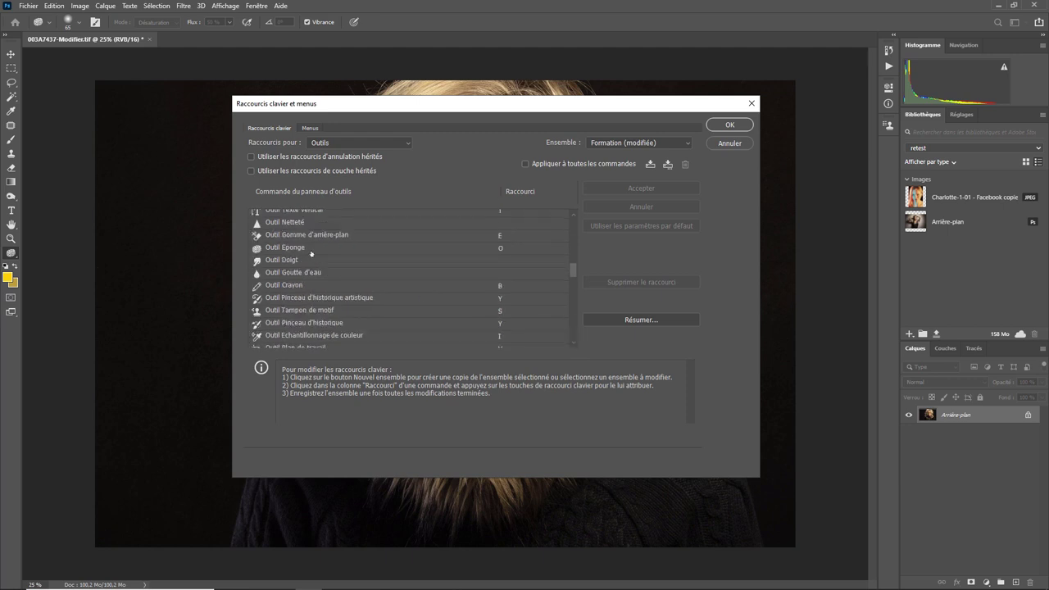
{"action": "left_click", "coordinate": [498, 245]}
{"action": "key", "text": "o"}
{"action": "left_click", "coordinate": [502, 248]}
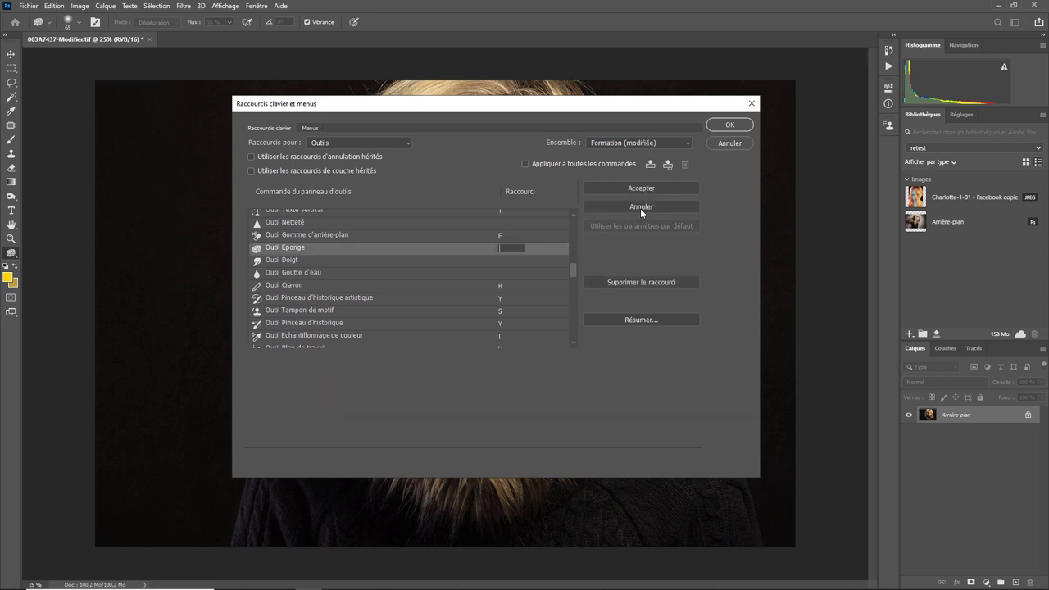
{"action": "left_click", "coordinate": [724, 126]}
{"action": "left_click", "coordinate": [725, 125]}
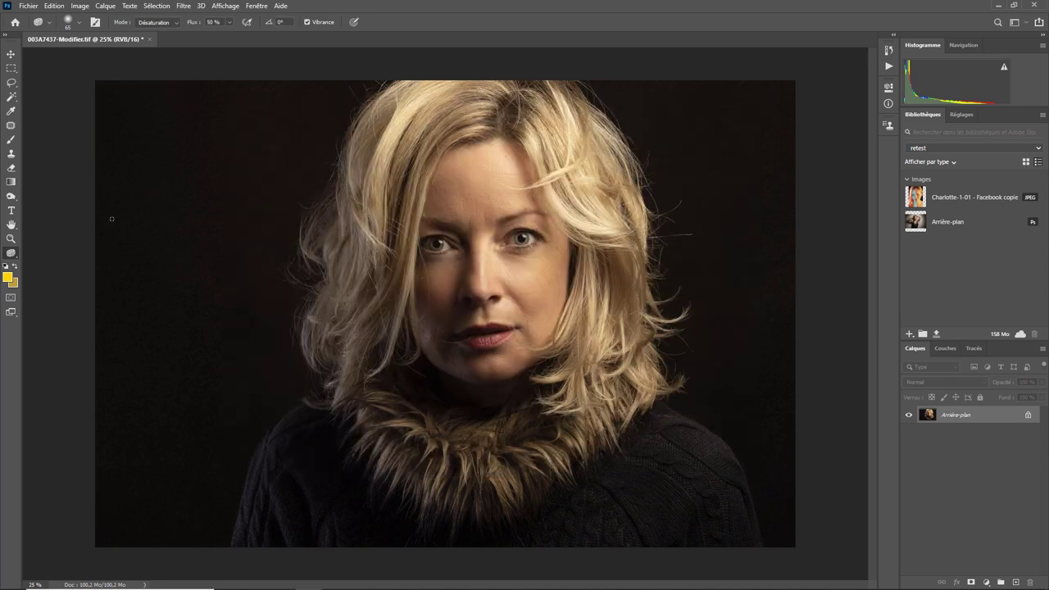
Cycle from the Sponge tool back to the Dodge tool with O
{"action": "key", "text": "o"}
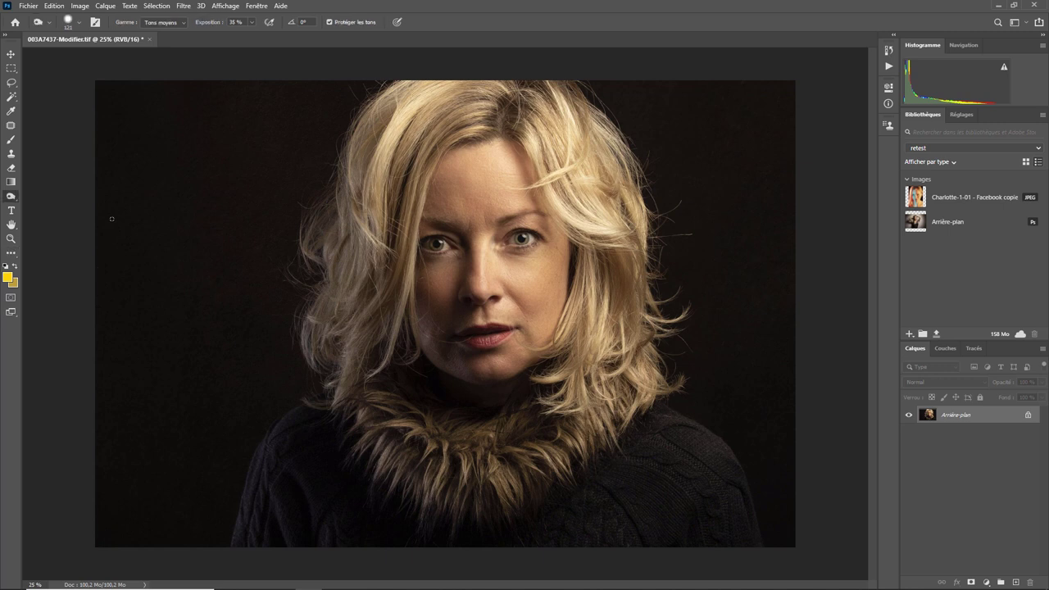
{"action": "key", "text": "alt"}
{"action": "key", "text": "alt"}
{"action": "key", "text": "alt"}
{"action": "key", "text": "alt"}
{"action": "key", "text": "alt"}
{"action": "key", "text": "alt"}
Apply lasso presets Contour 00, 10, then 20 for 20 px feather, then pick the Brush tool
{"action": "left_click", "coordinate": [12, 83]}
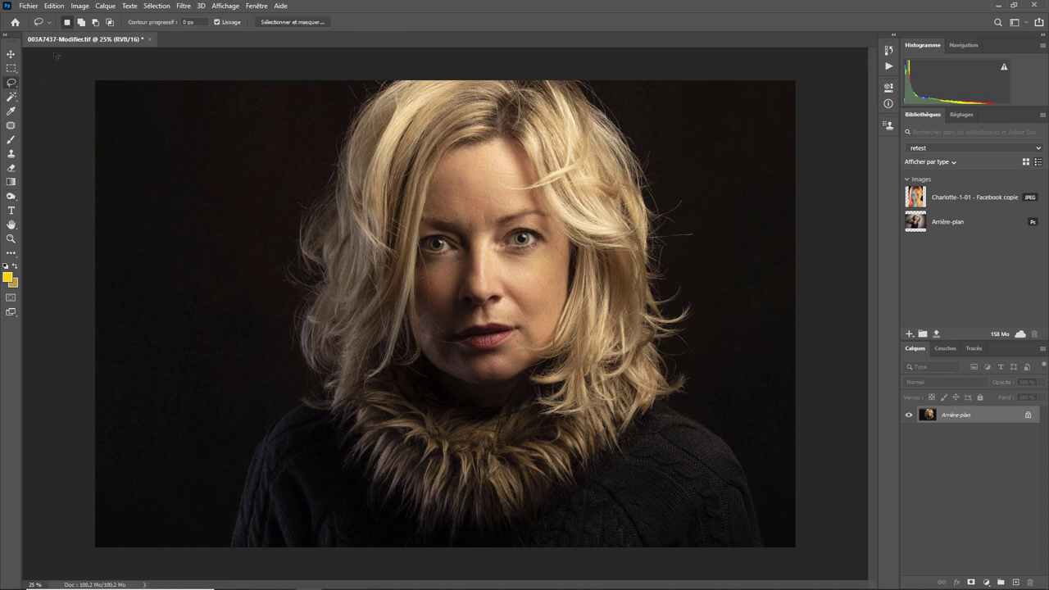
{"action": "left_click", "coordinate": [50, 23]}
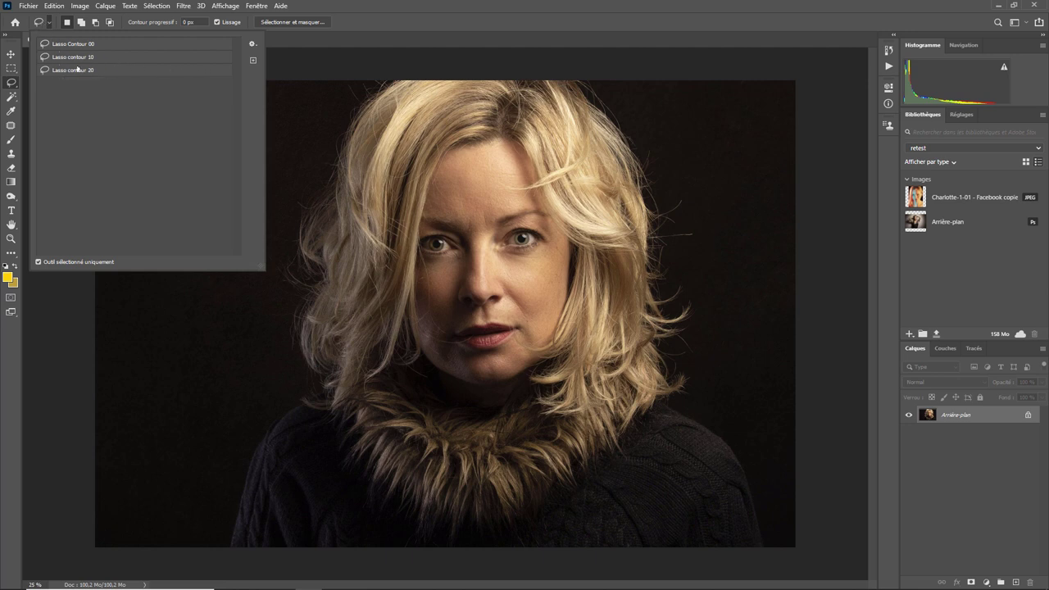
{"action": "left_click", "coordinate": [68, 48]}
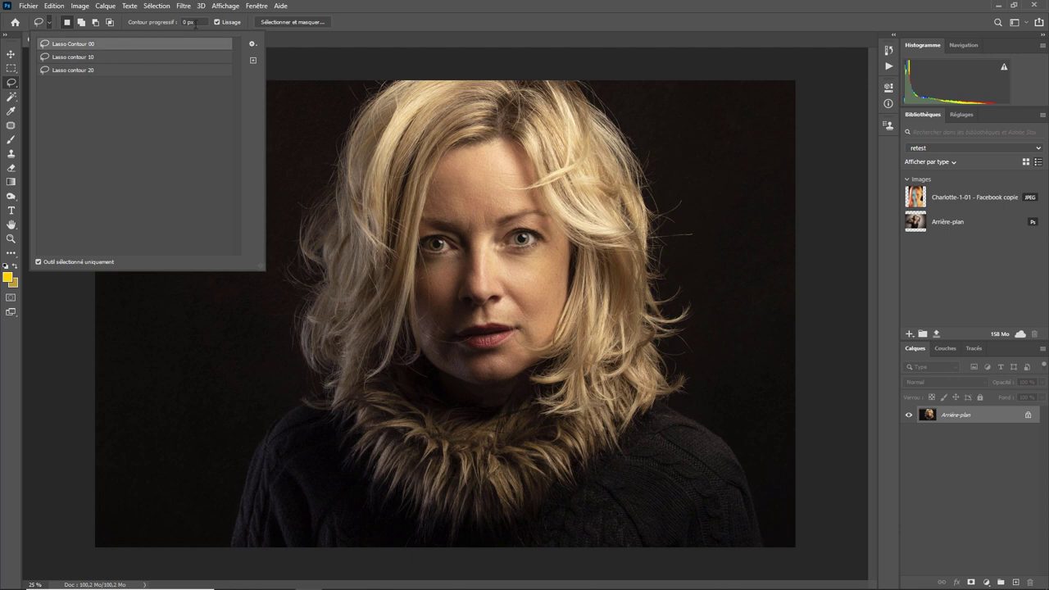
{"action": "left_click", "coordinate": [92, 57]}
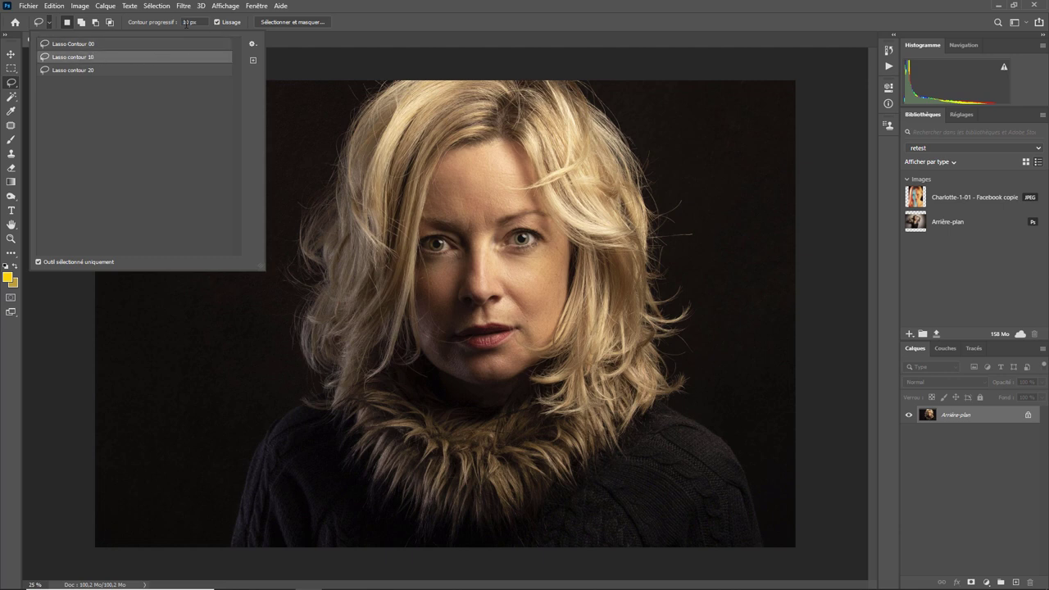
{"action": "left_click", "coordinate": [85, 70]}
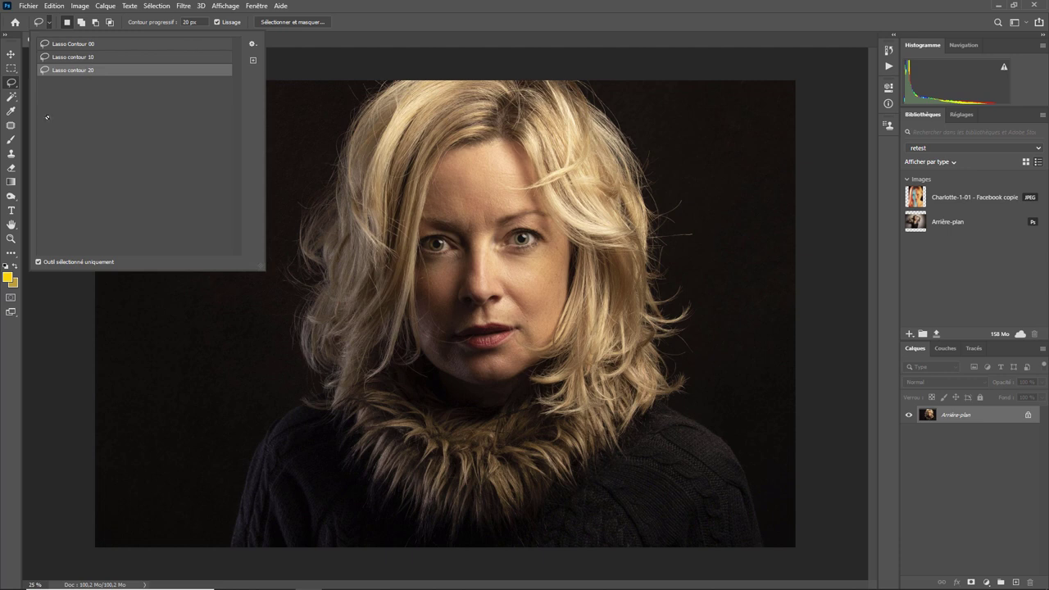
{"action": "left_click", "coordinate": [11, 141]}
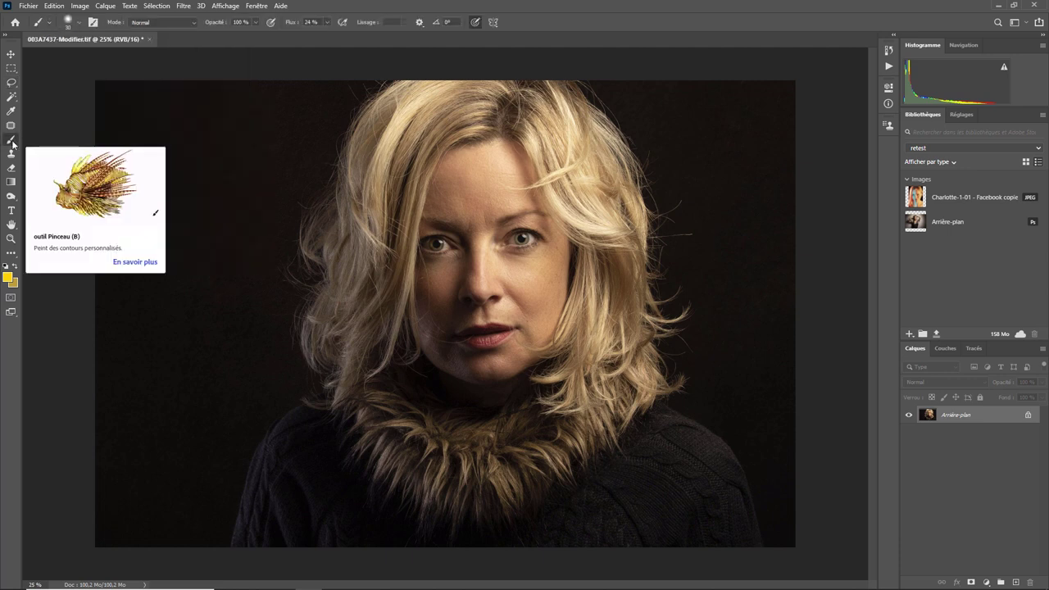
{"action": "left_click", "coordinate": [78, 23]}
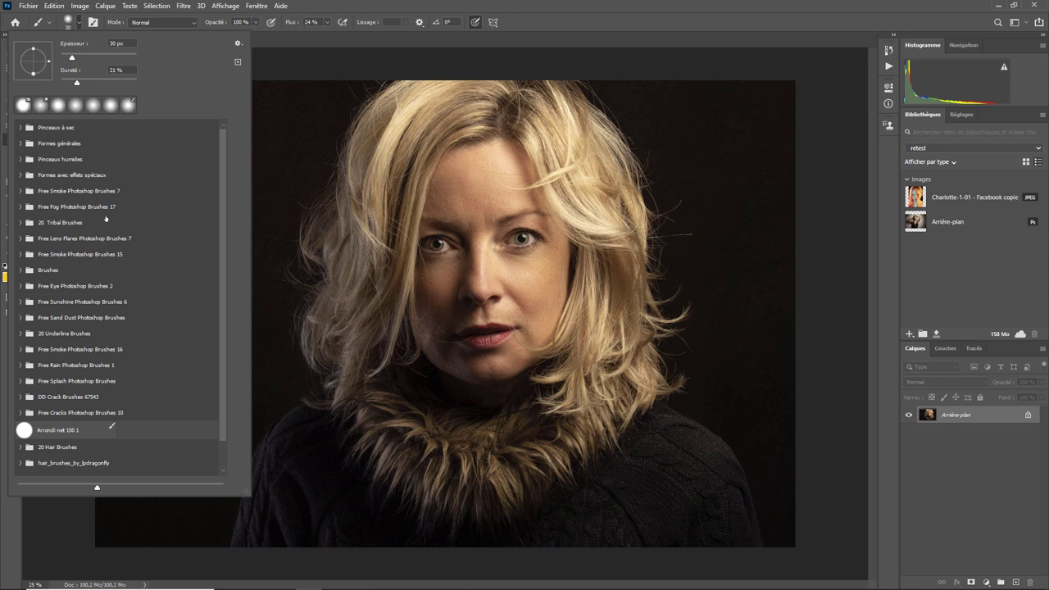
{"action": "scroll", "coordinate": [225, 402], "scroll_direction": "down", "scroll_amount": 1}
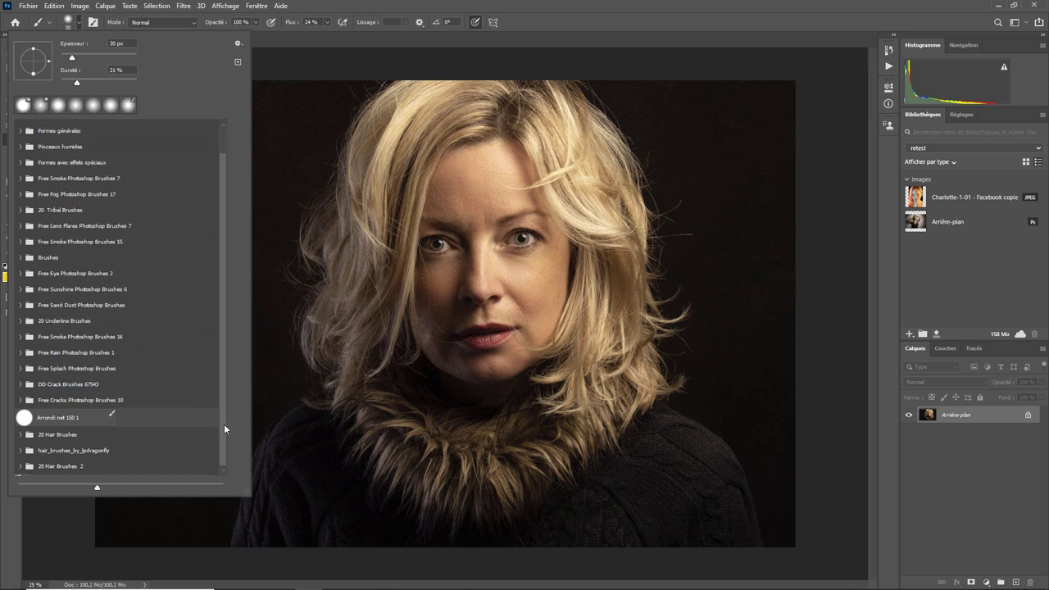
{"action": "scroll", "coordinate": [224, 424], "scroll_direction": "down", "scroll_amount": 1}
{"action": "scroll", "coordinate": [224, 435], "scroll_direction": "up", "scroll_amount": 2}
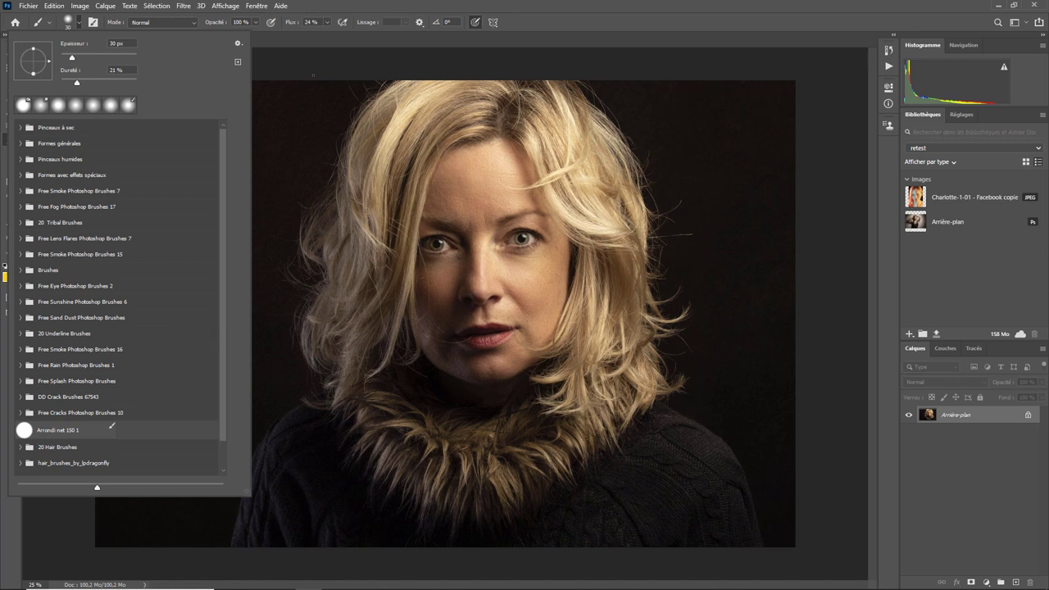
{"action": "left_click", "coordinate": [301, 45]}
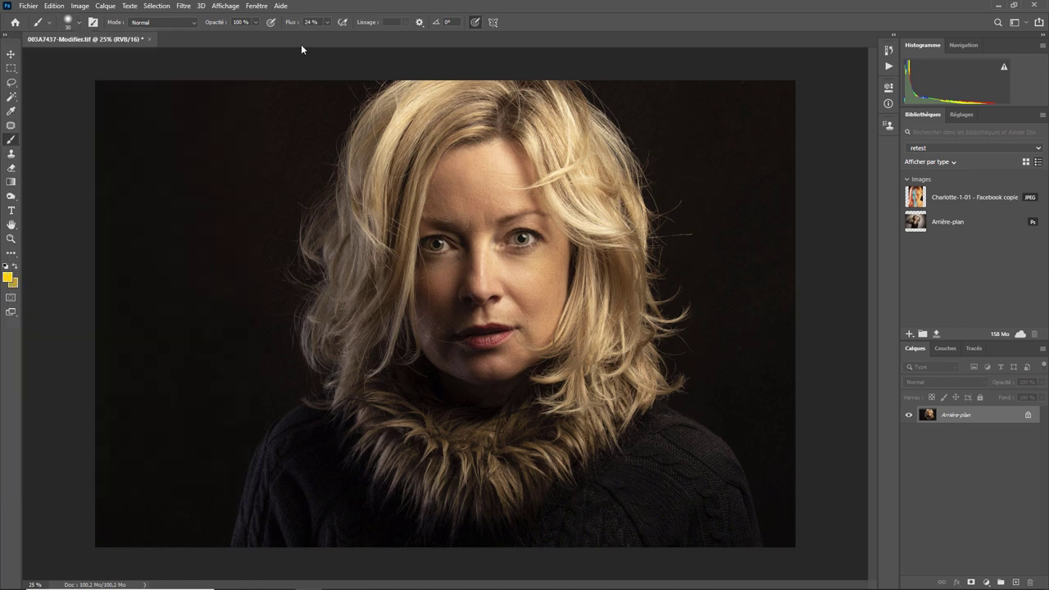